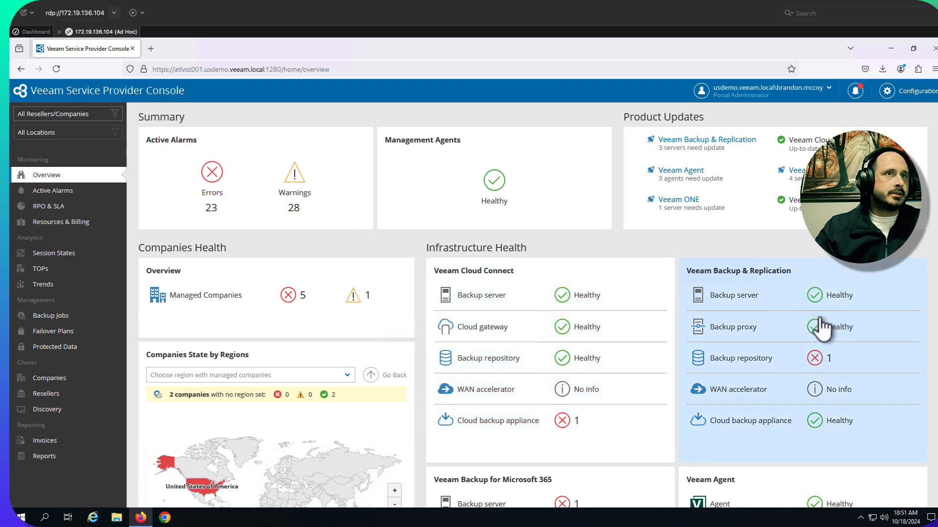
# Open the active alarms from the Microsoft 365 backup server error and clear the Veeam Backup for Microsoft 365 and Veeam ONE filters.
pyautogui.scroll(-3, 822, 327)
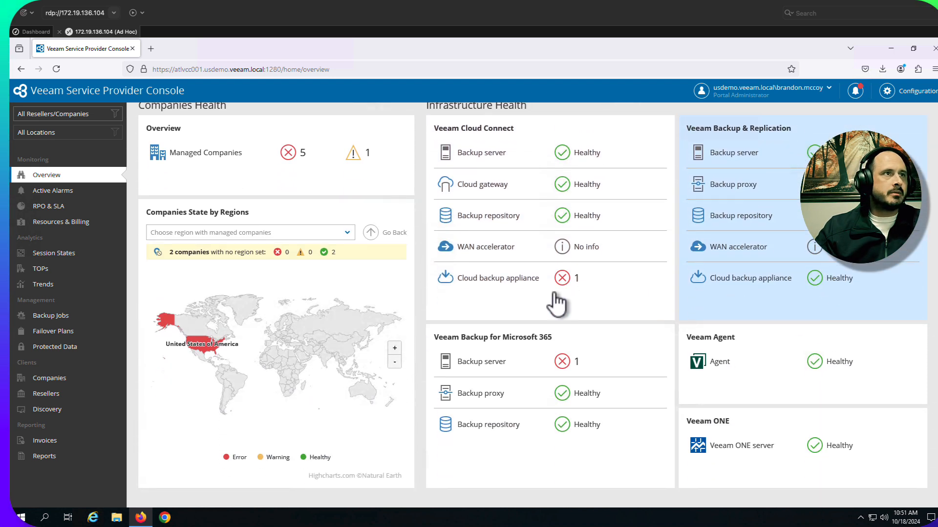
pyautogui.click(562, 362)
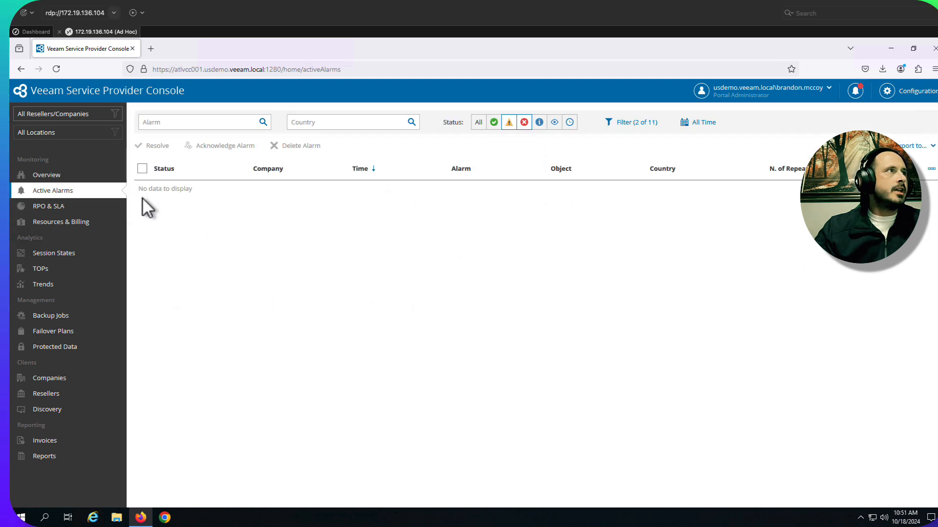
pyautogui.click(639, 126)
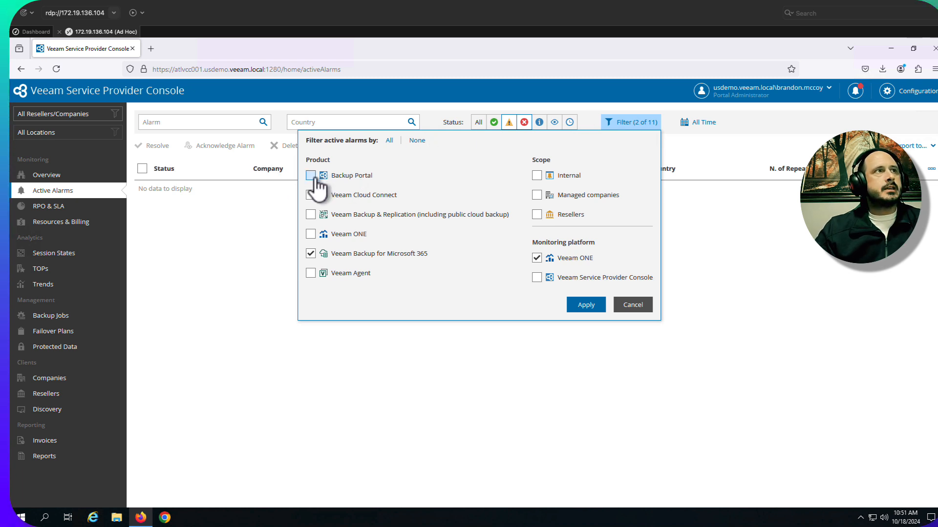
pyautogui.click(310, 253)
pyautogui.click(536, 257)
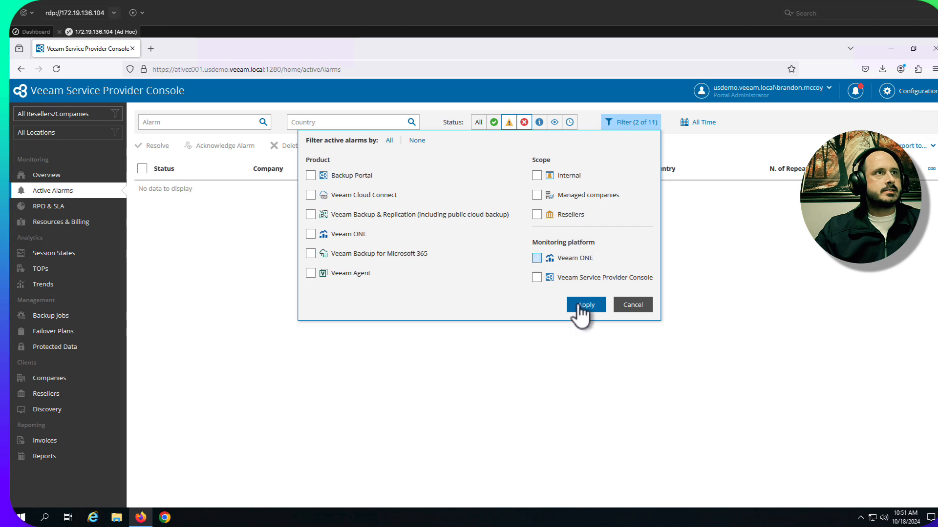
pyautogui.click(582, 306)
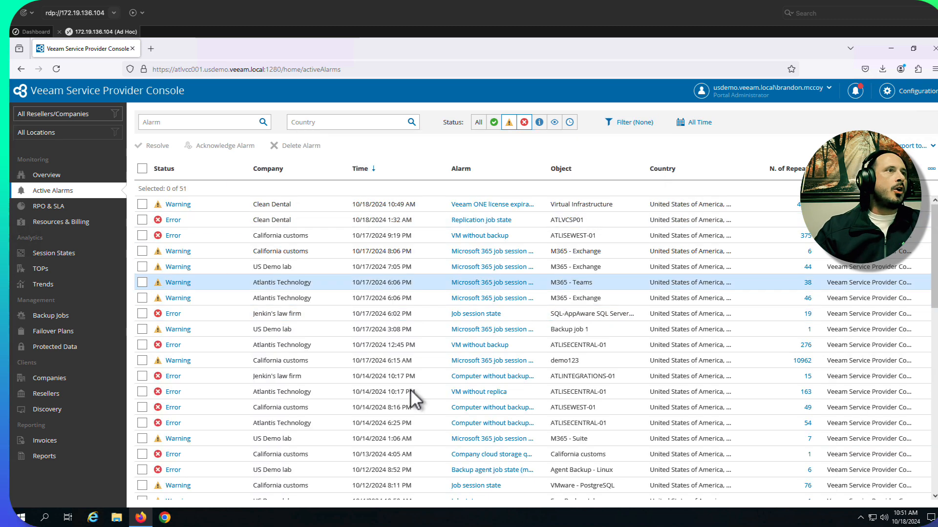
# Read the description of the California customs "VM without backup" alarm, close it and return to the overview.
pyautogui.click(171, 237)
pyautogui.scroll(-5, 492, 225)
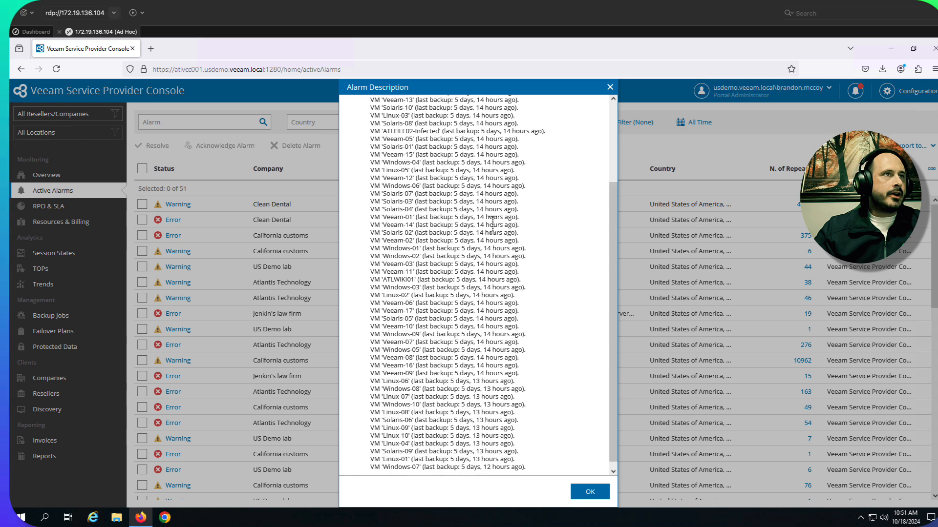
pyautogui.click(589, 491)
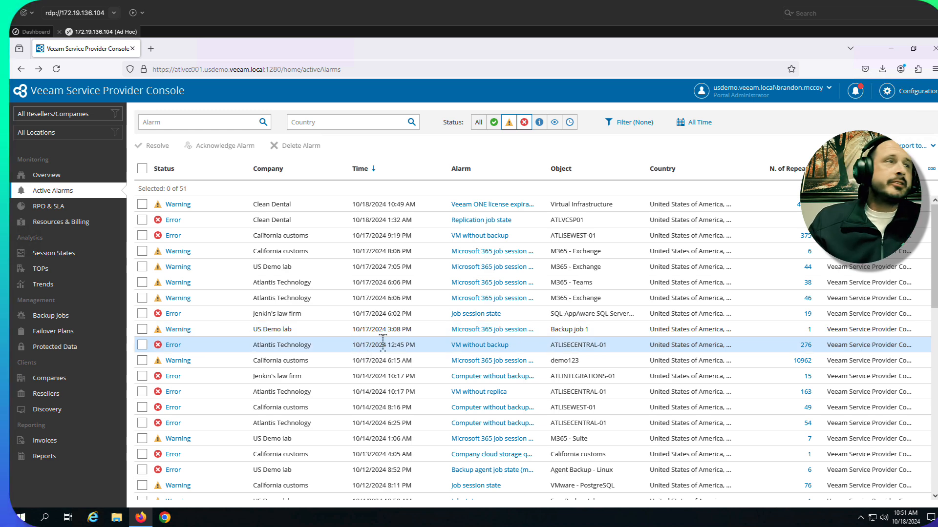
pyautogui.click(48, 176)
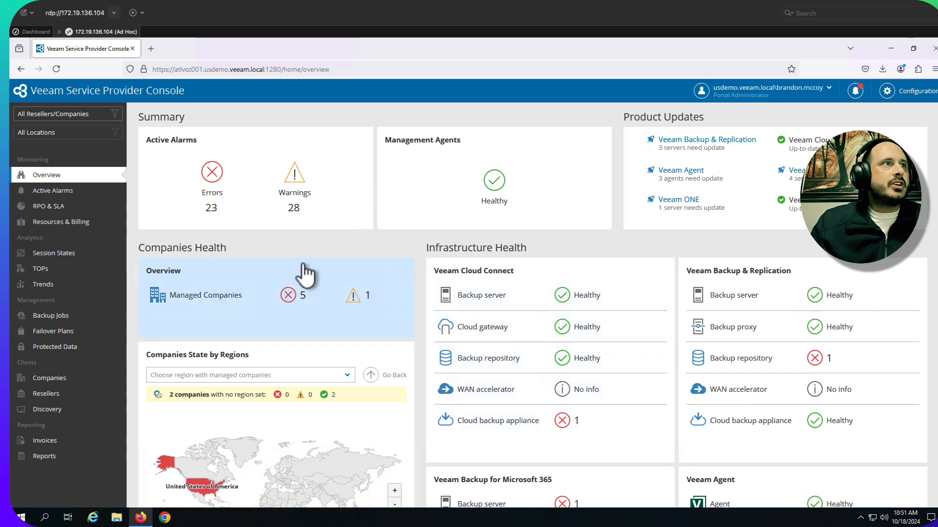
# Review the getting started checklist in the portal configuration and exit back to the overview.
pyautogui.click(915, 108)
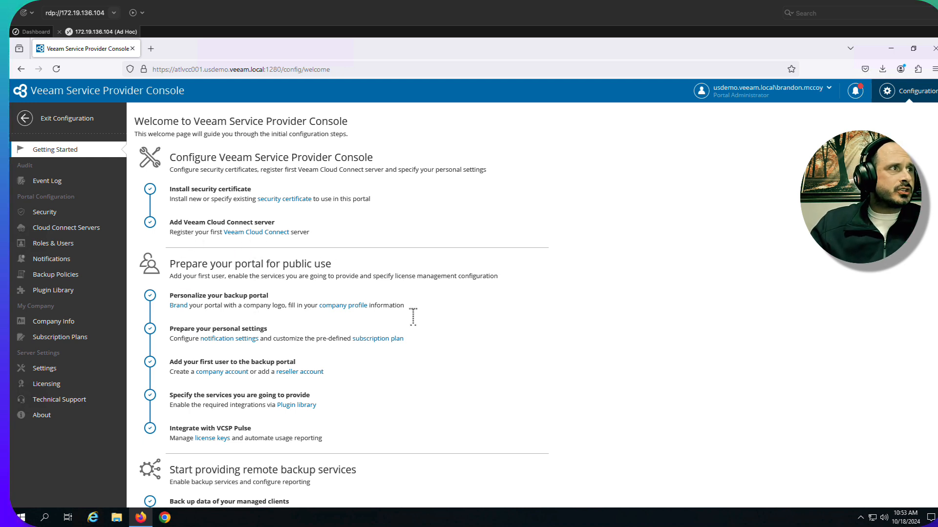
pyautogui.scroll(-1, 398, 282)
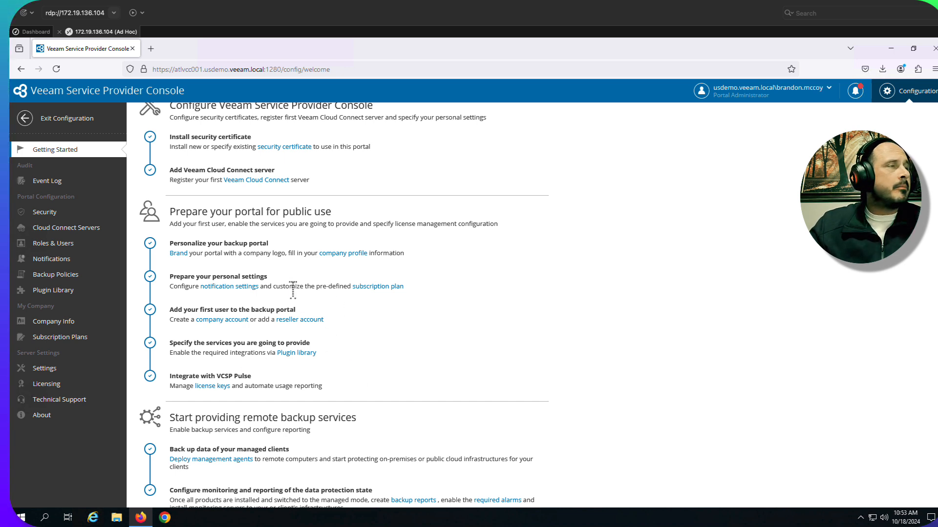
pyautogui.click(68, 122)
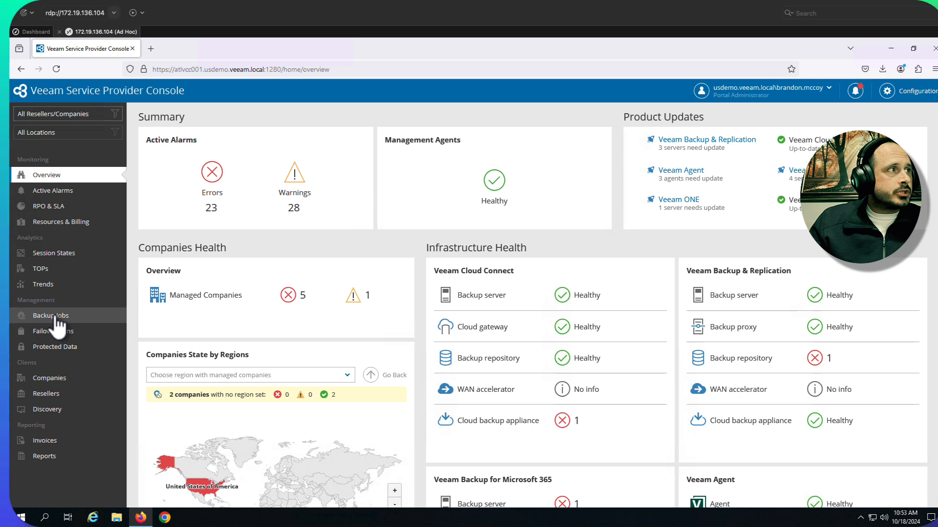
pyautogui.click(55, 317)
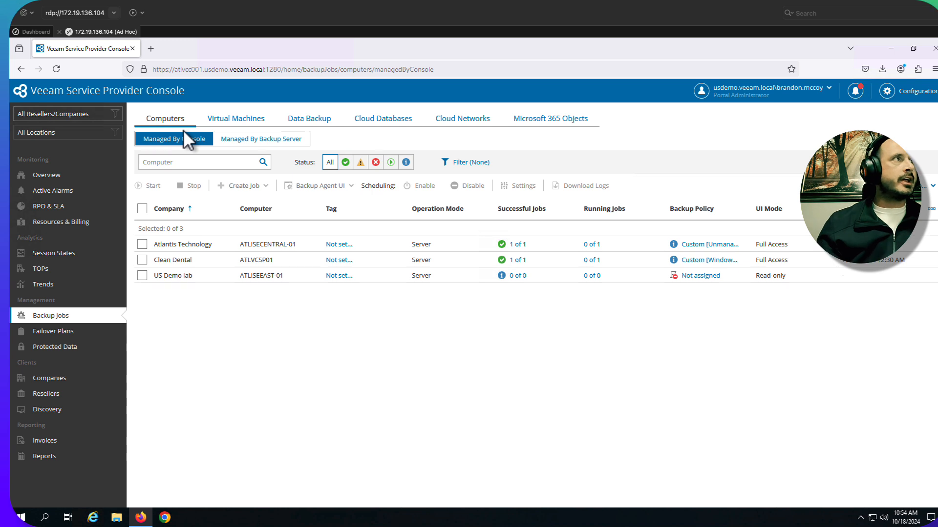
pyautogui.click(142, 244)
pyautogui.click(511, 246)
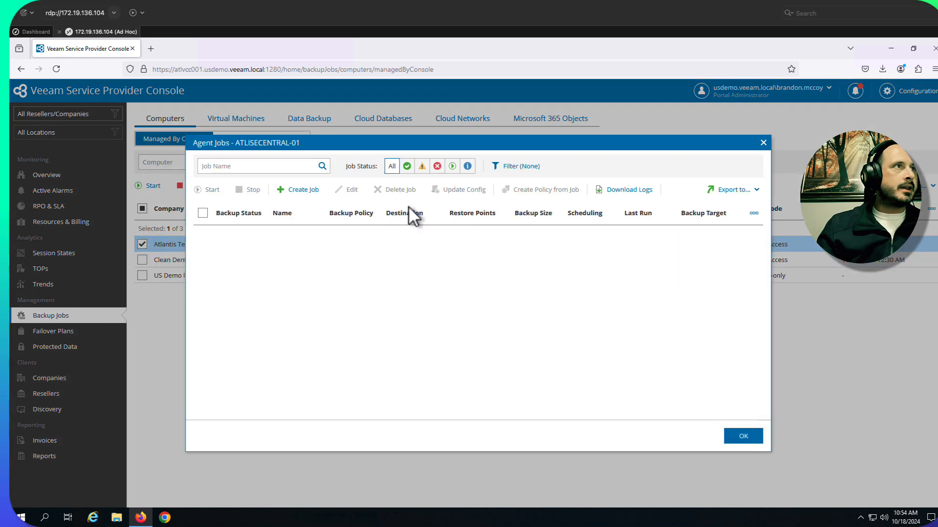
# Review the agent job's operation mode, backup mode and schedule settings, leave without saving, and close the agent jobs list.
pyautogui.click(203, 248)
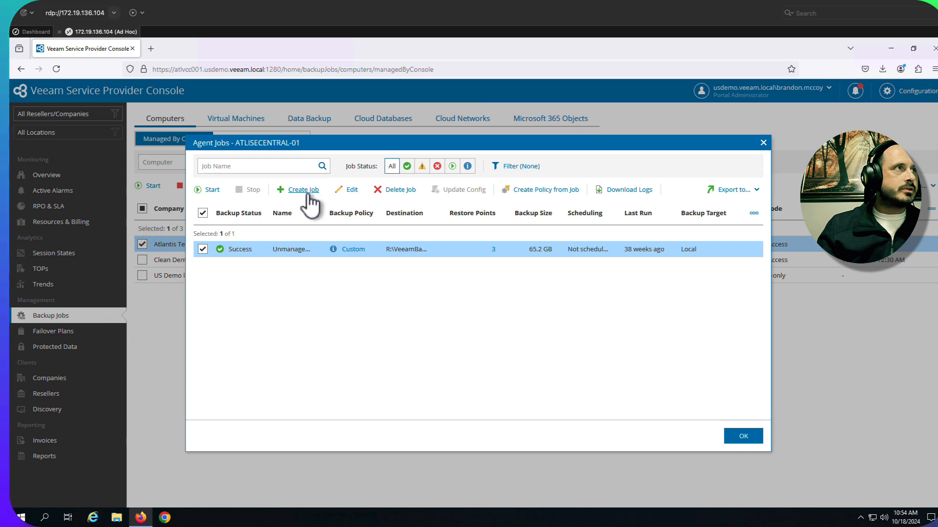
pyautogui.click(351, 192)
pyautogui.click(289, 156)
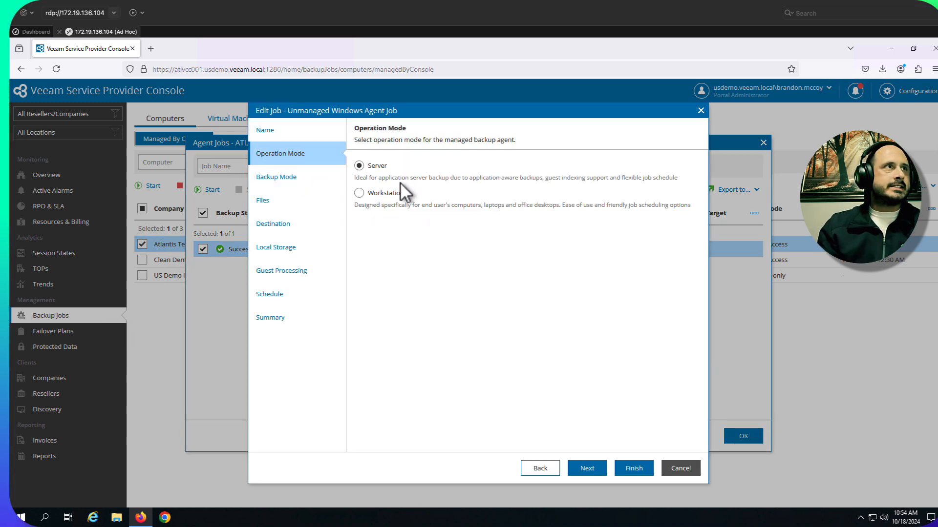
pyautogui.click(272, 177)
pyautogui.click(268, 295)
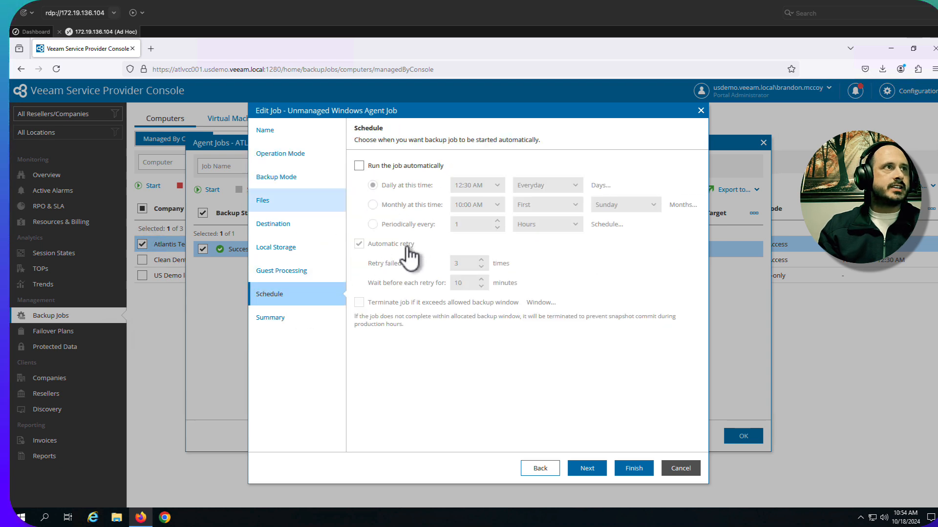
pyautogui.click(685, 472)
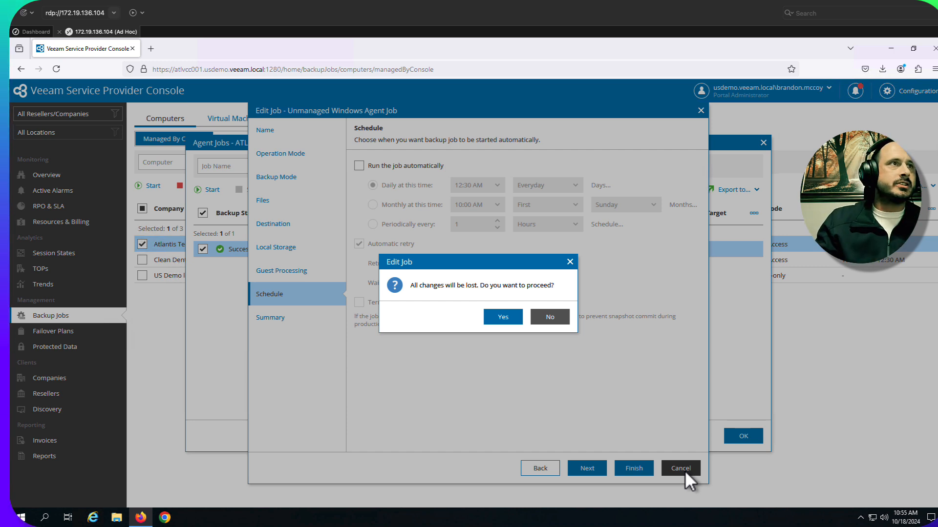
pyautogui.click(507, 318)
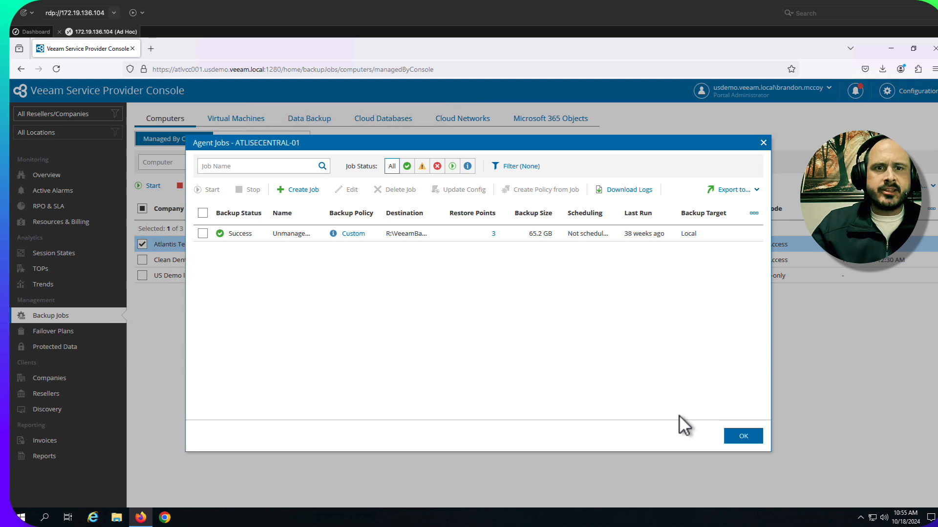
pyautogui.click(763, 142)
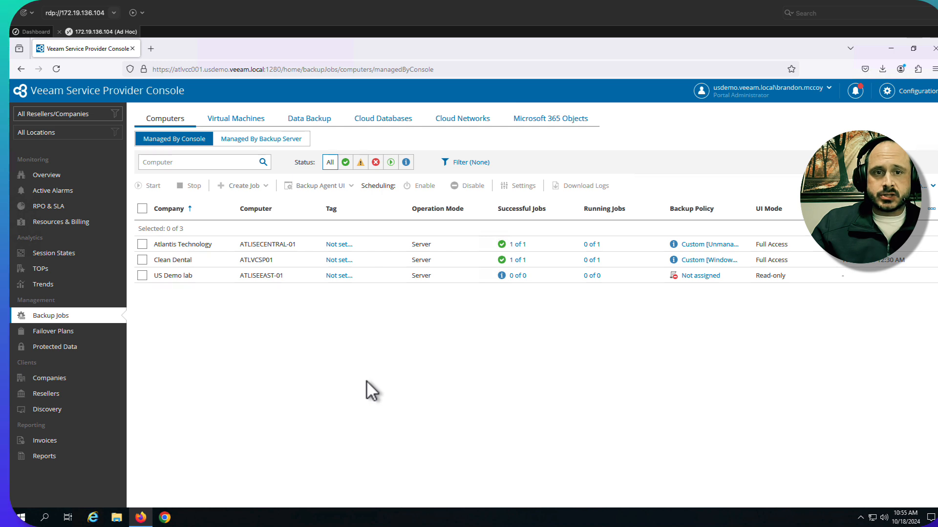
# Open the file-level restore portal for the protected computer ATLVCSP01 and close it after viewing.
pyautogui.click(59, 349)
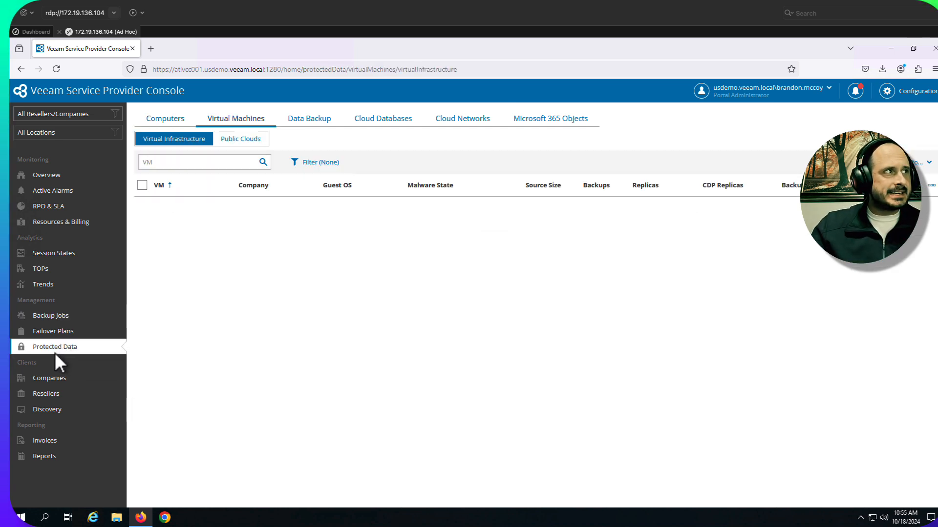
pyautogui.click(170, 120)
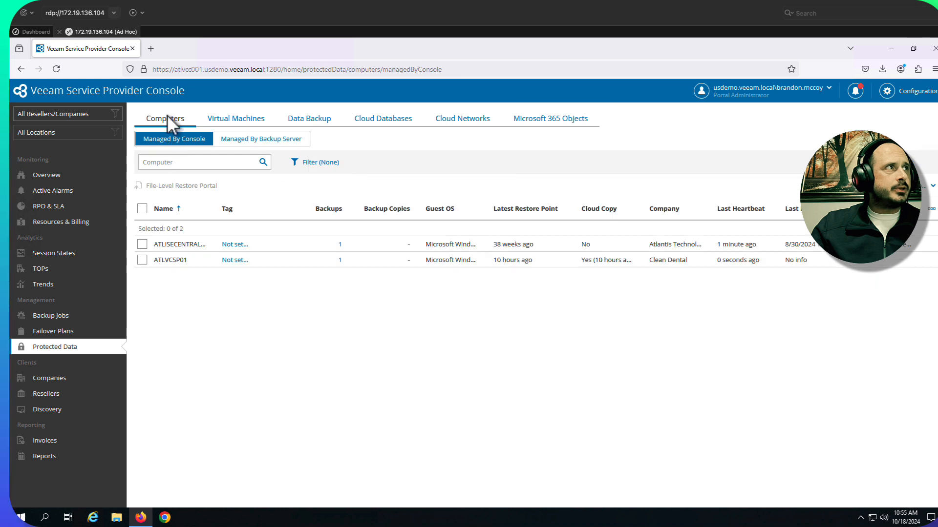
pyautogui.click(142, 260)
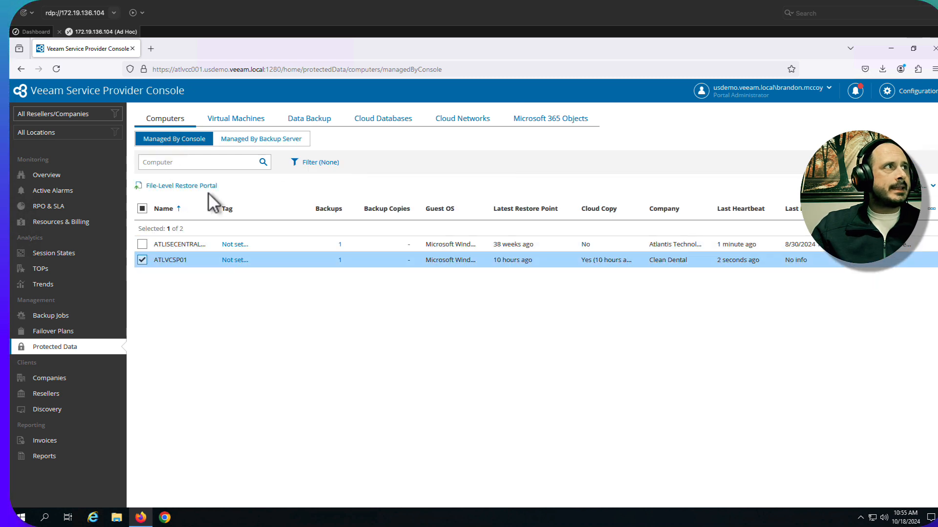
pyautogui.click(192, 188)
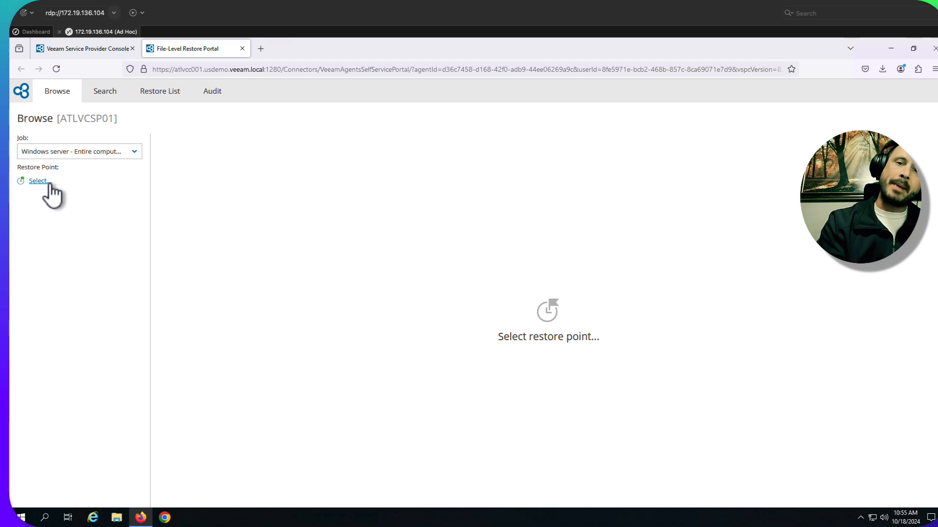
pyautogui.click(242, 49)
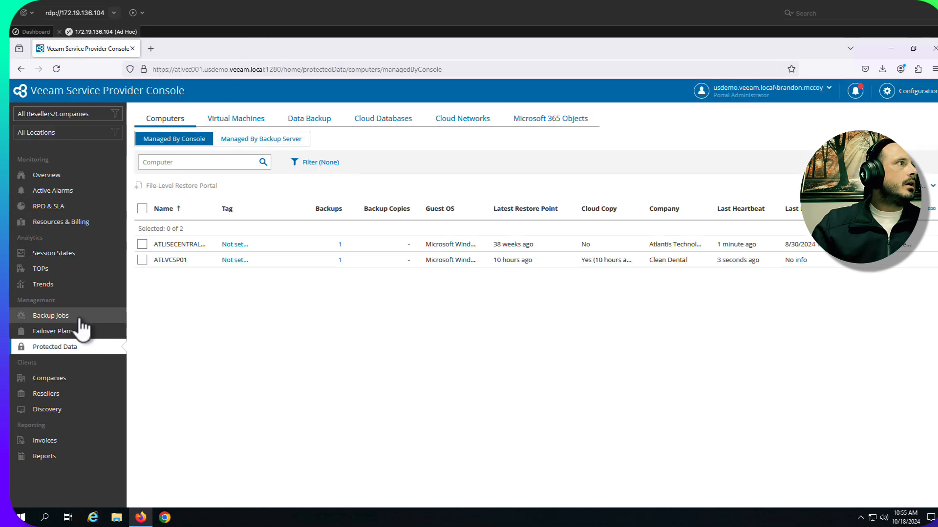
# View the computer backup jobs managed by backup server and the filter options for virtual infrastructure jobs, leaving the filters as they are.
pyautogui.click(51, 316)
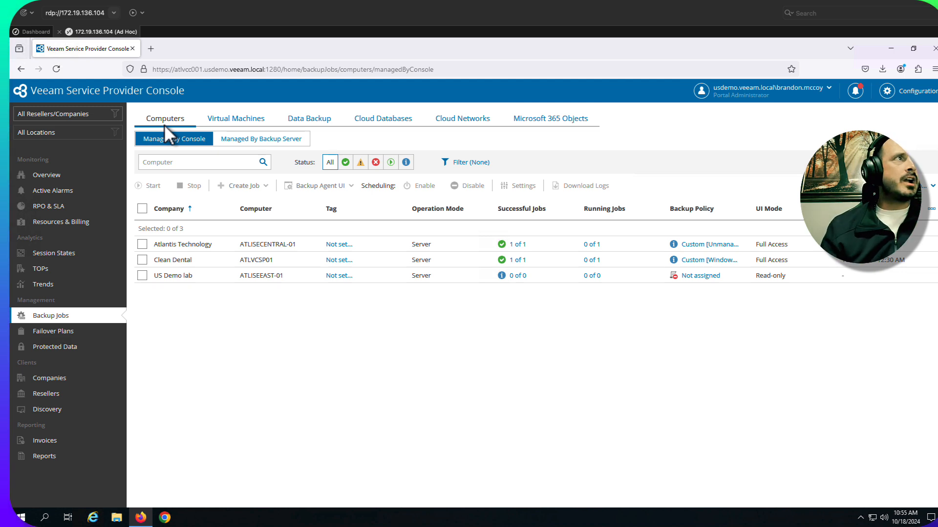
pyautogui.click(241, 140)
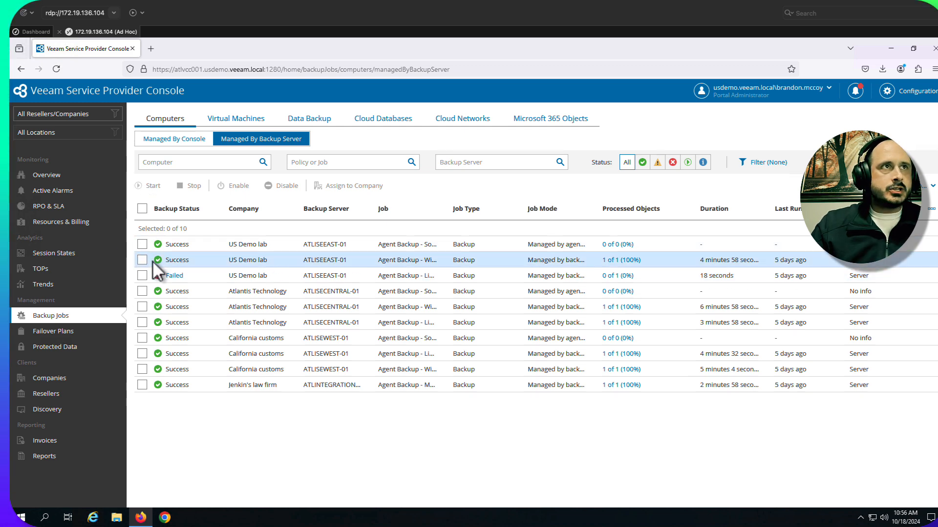
pyautogui.click(220, 123)
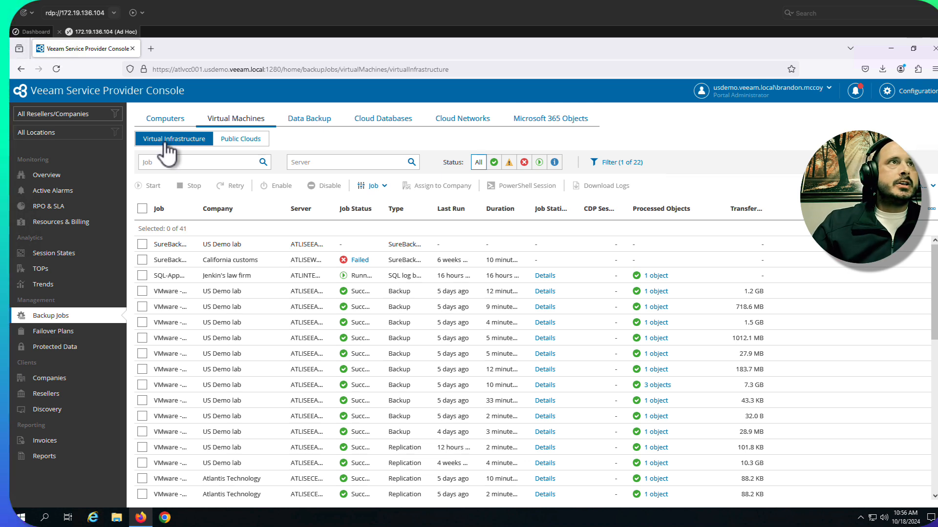
pyautogui.click(618, 164)
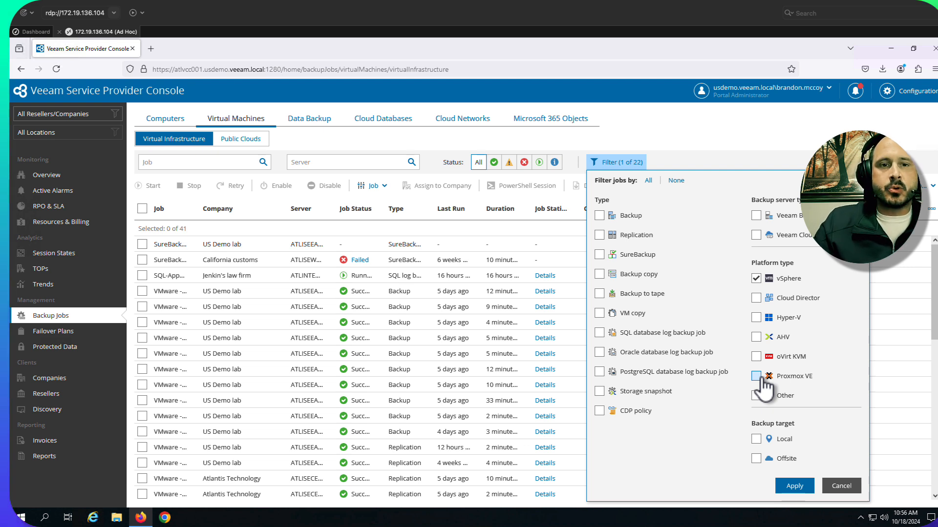
pyautogui.click(841, 486)
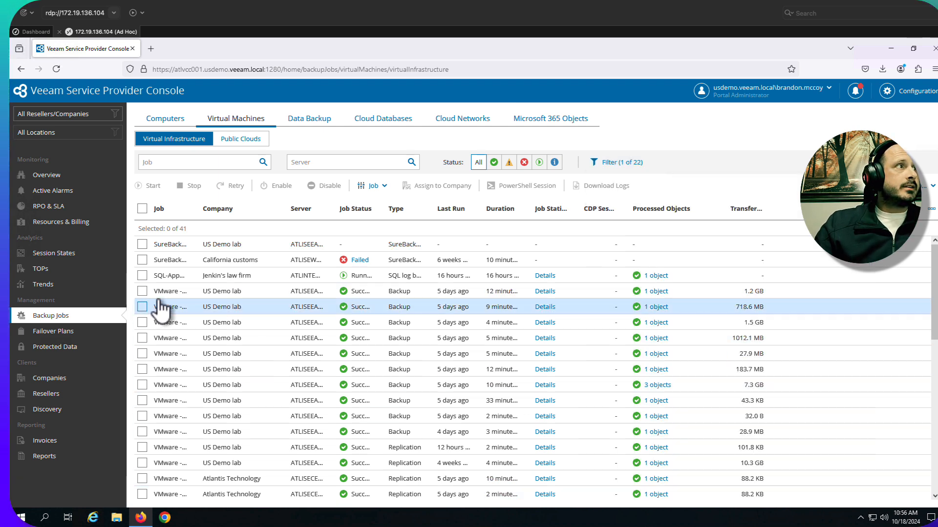
# Try to create a new vSphere backup job from the virtual infrastructure jobs list.
pyautogui.click(388, 191)
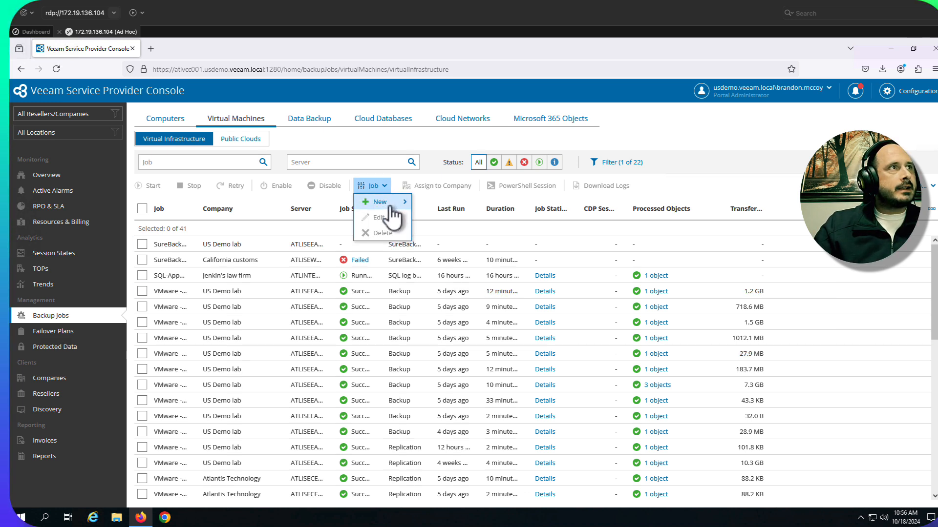
pyautogui.moveTo(387, 203)
pyautogui.click(456, 204)
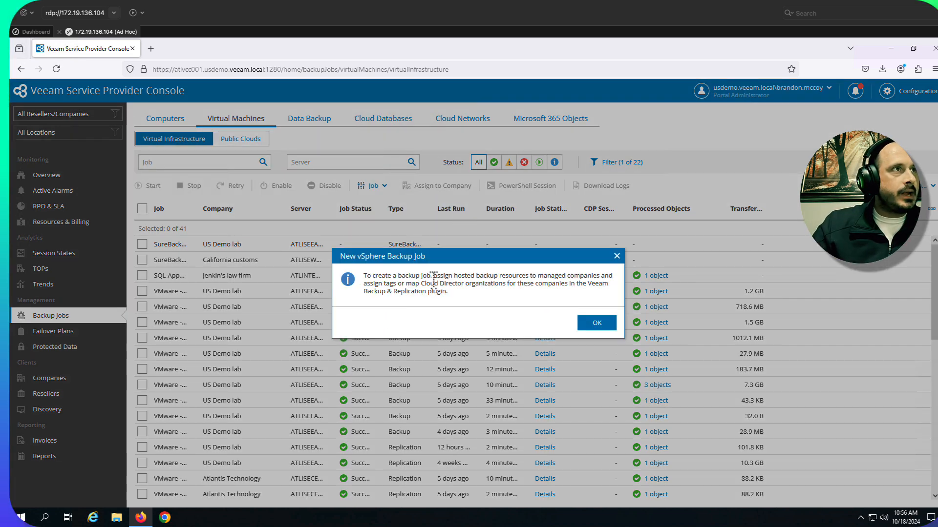
pyautogui.moveTo(457, 279); pyautogui.dragTo(597, 277)
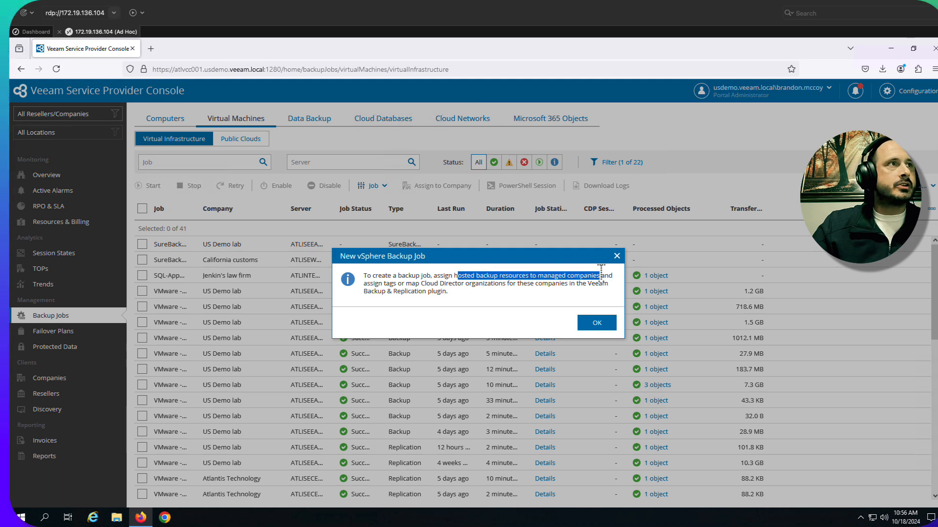
pyautogui.click(596, 326)
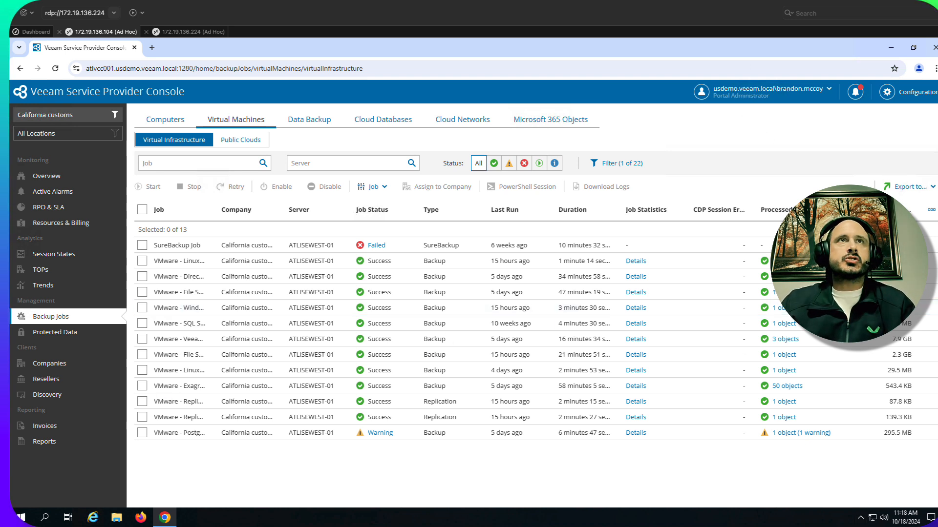
# Open the Veeam Backup & Replication integration from the plugin library in the portal configuration.
pyautogui.click(917, 99)
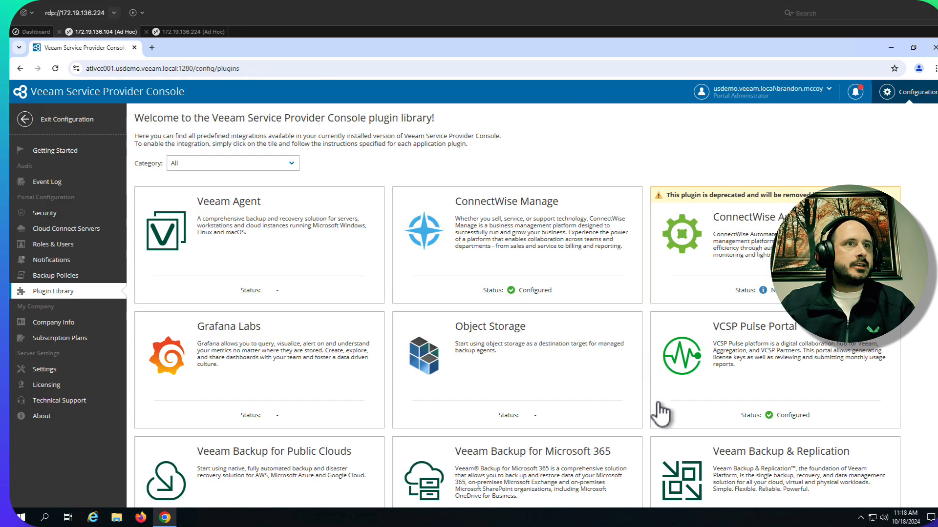
pyautogui.scroll(-1, 683, 469)
pyautogui.click(801, 449)
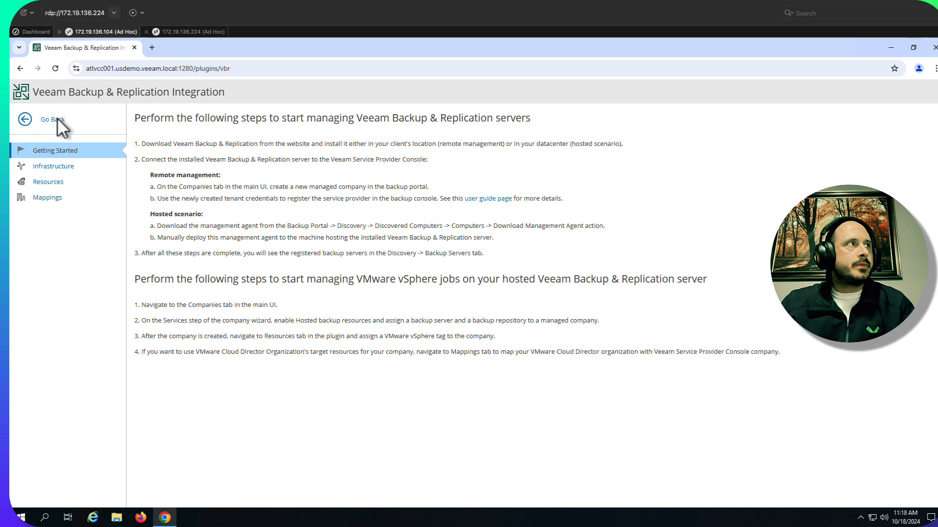
# Review the managed backup servers and the companies' vSphere tag assignments in the Veeam Backup & Replication plugin, and return to the backup jobs.
pyautogui.click(77, 177)
pyautogui.click(75, 171)
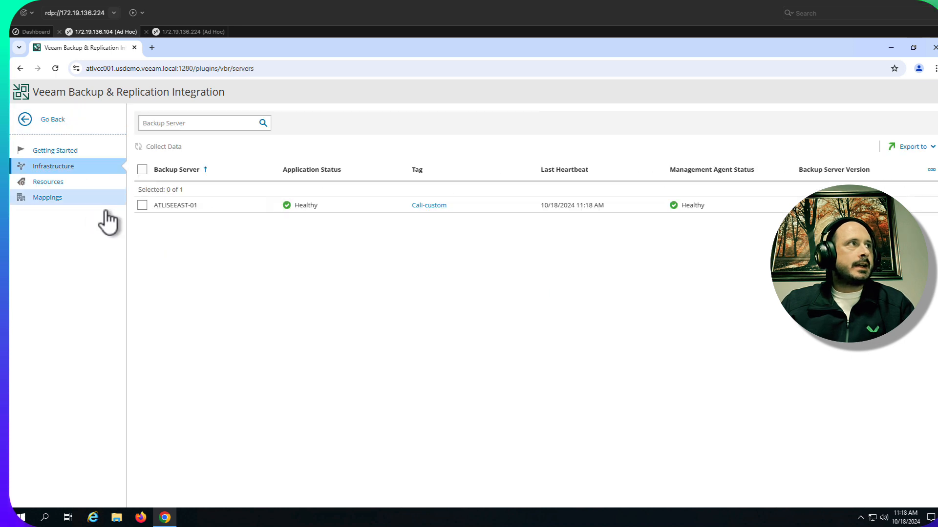
pyautogui.click(142, 206)
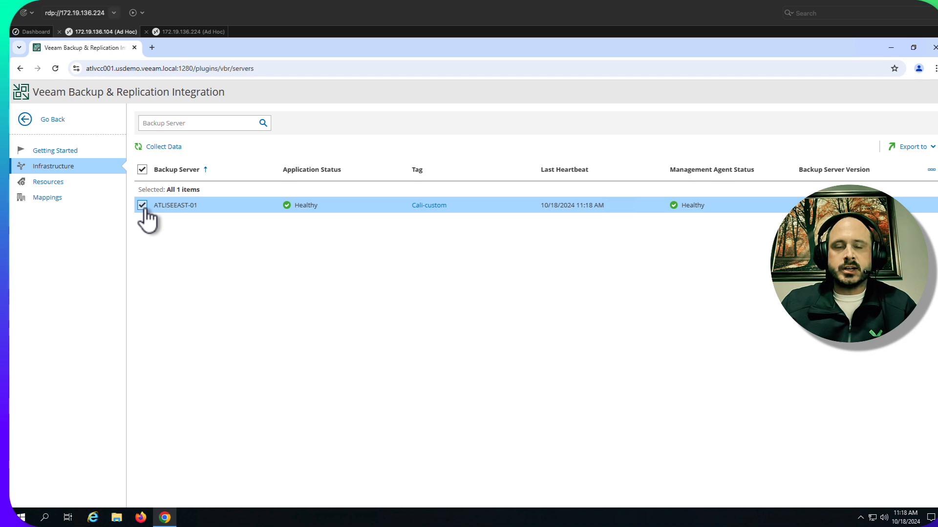
pyautogui.click(49, 183)
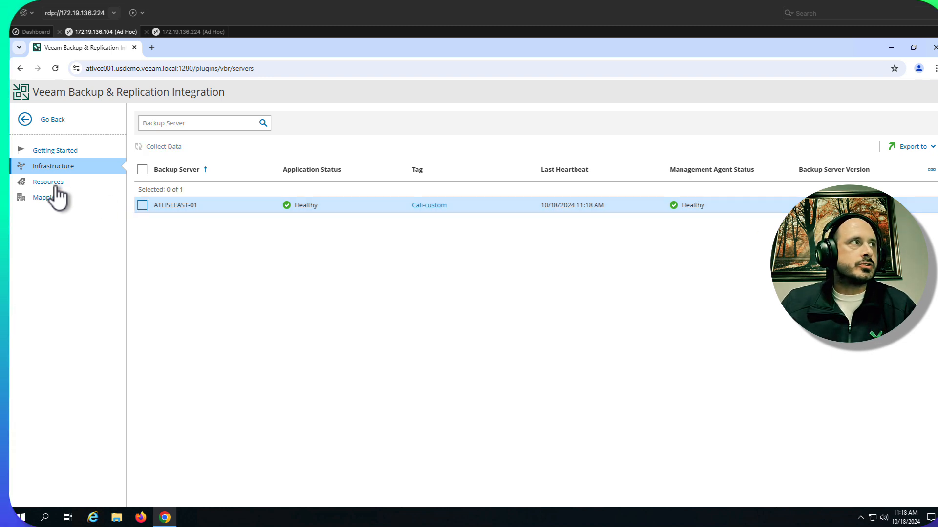
pyautogui.click(178, 190)
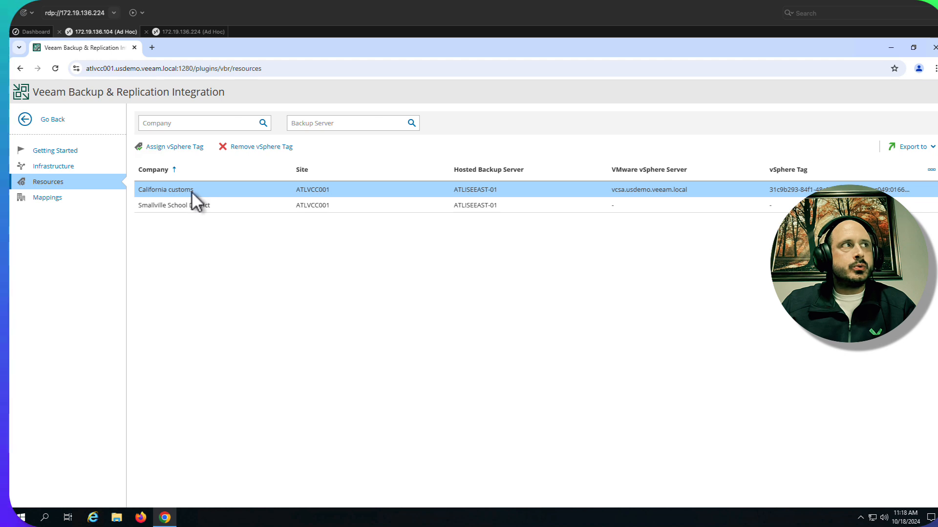
pyautogui.click(24, 123)
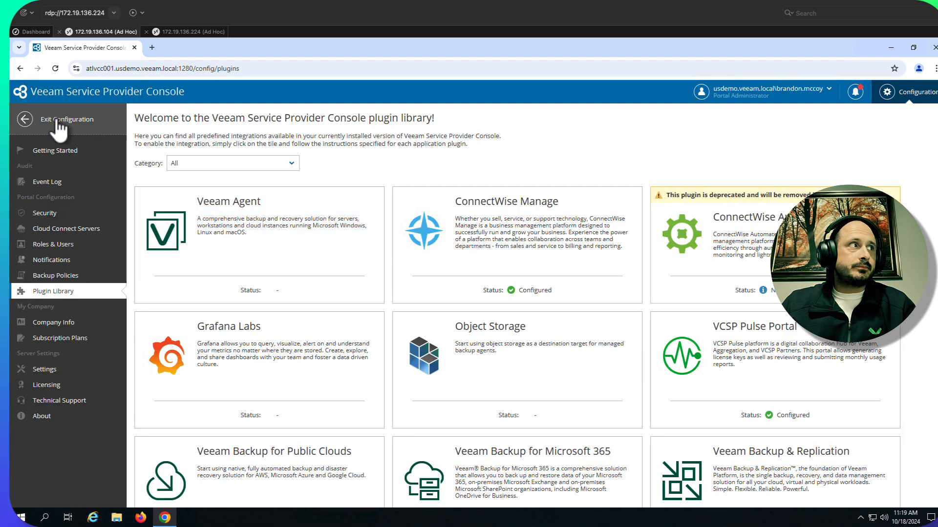
pyautogui.click(56, 120)
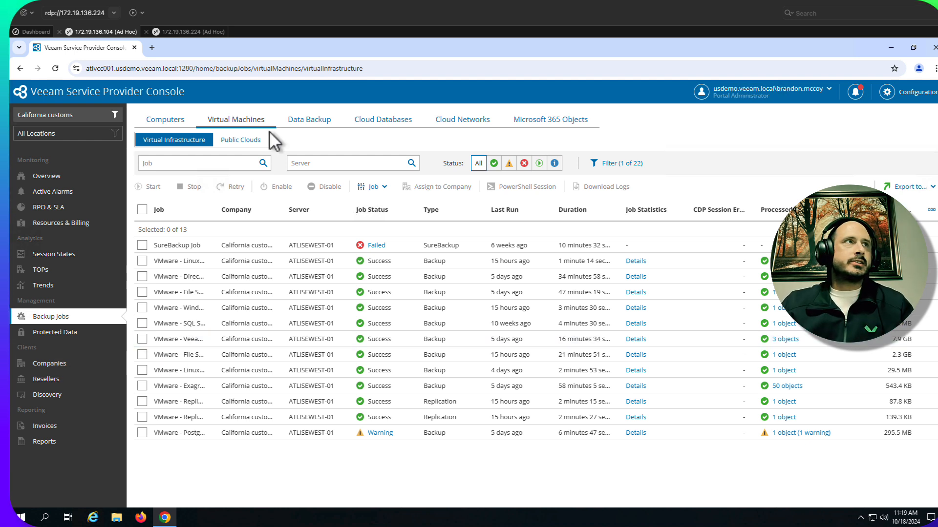
# Start a new vSphere backup job for the company California customs (ATLVCC001), keeping the default job name and description.
pyautogui.click(385, 189)
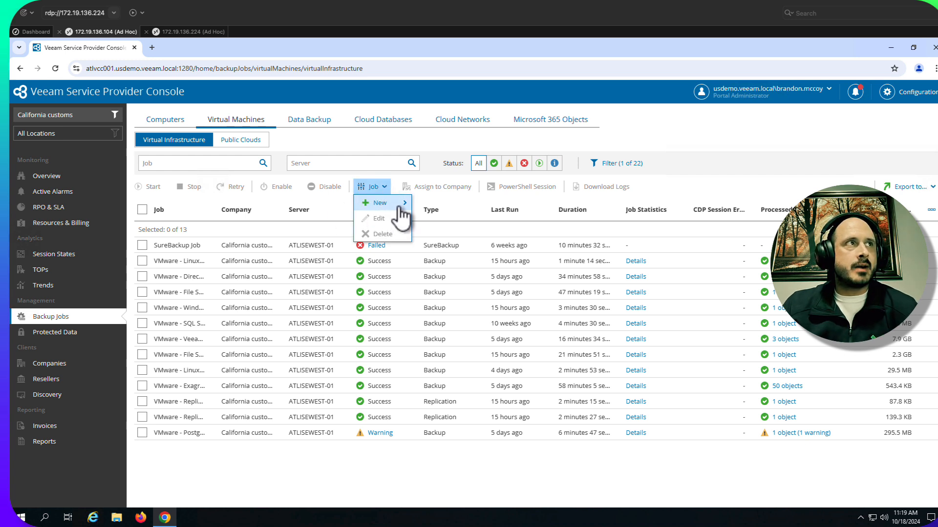
pyautogui.moveTo(401, 203)
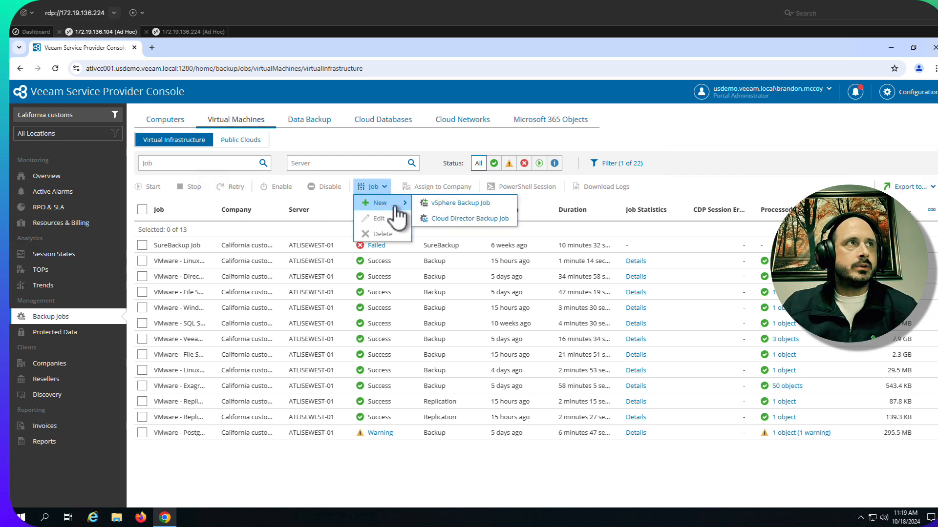
pyautogui.click(472, 204)
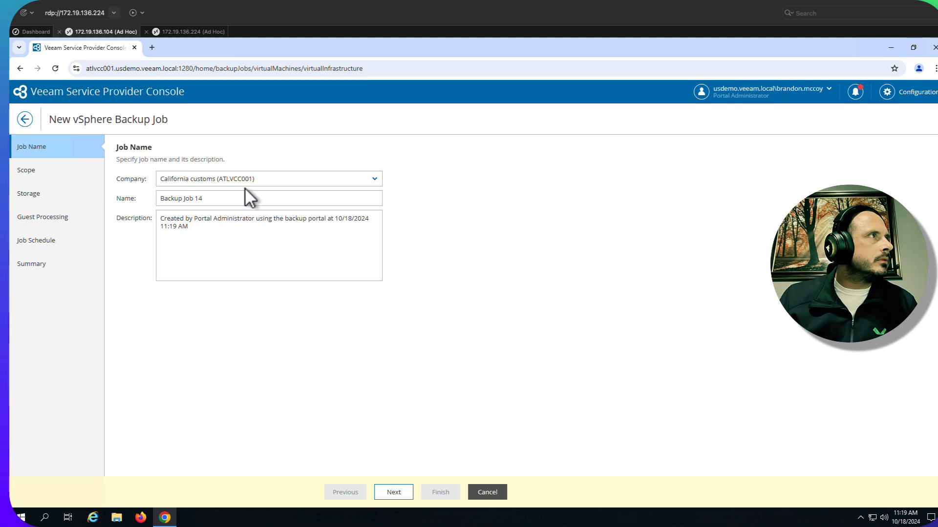
pyautogui.click(381, 179)
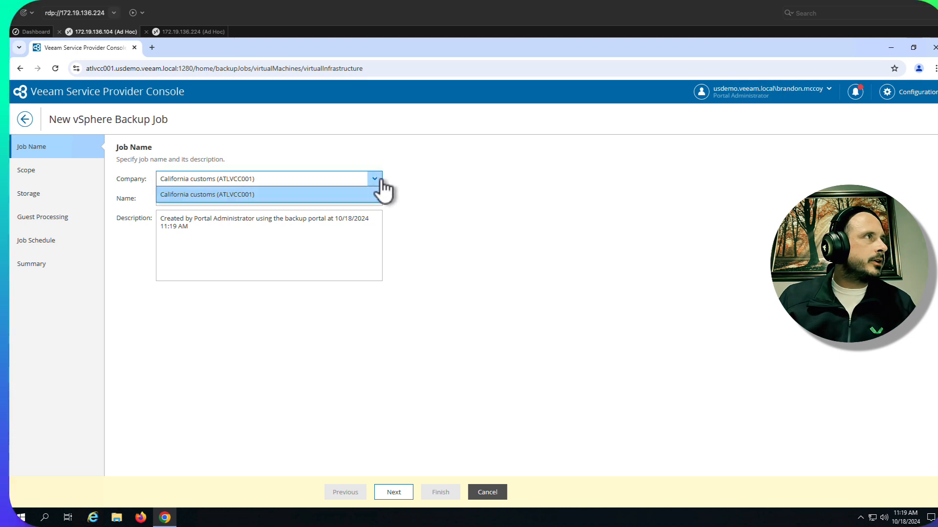
pyautogui.click(374, 186)
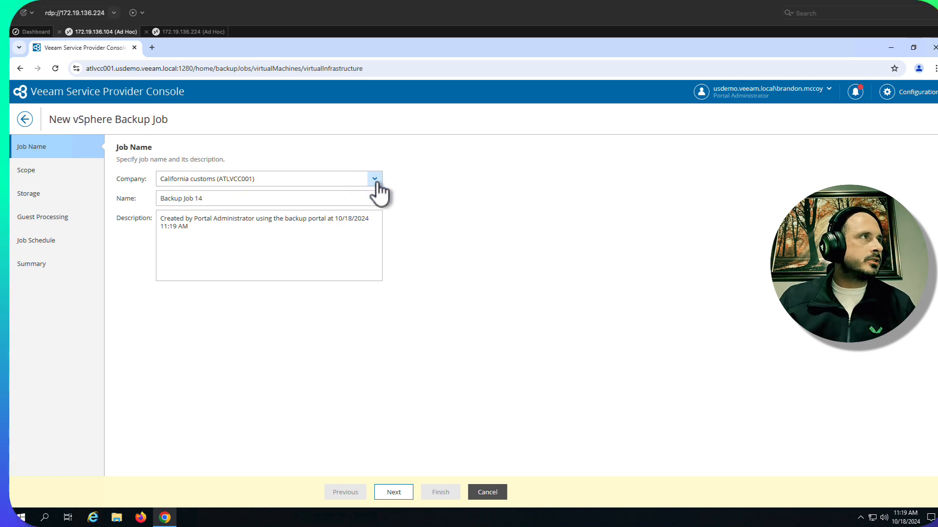
pyautogui.click(392, 495)
# Add the company's vSphere tag container to the objects included in the backup job scope.
pyautogui.click(161, 180)
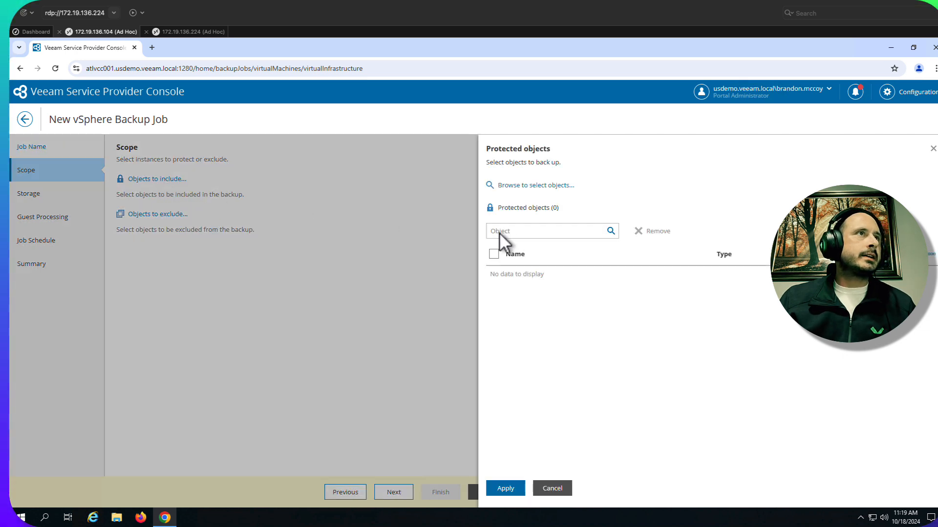
pyautogui.click(550, 187)
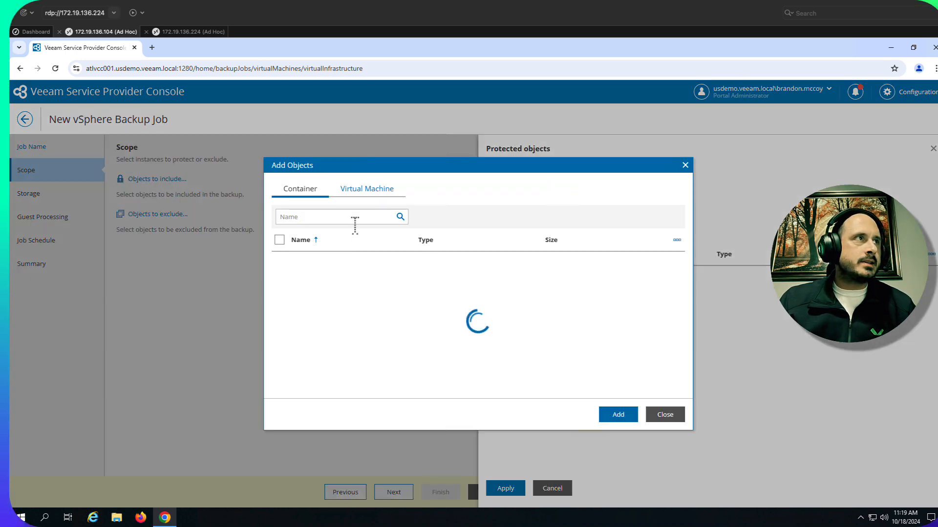
pyautogui.click(280, 276)
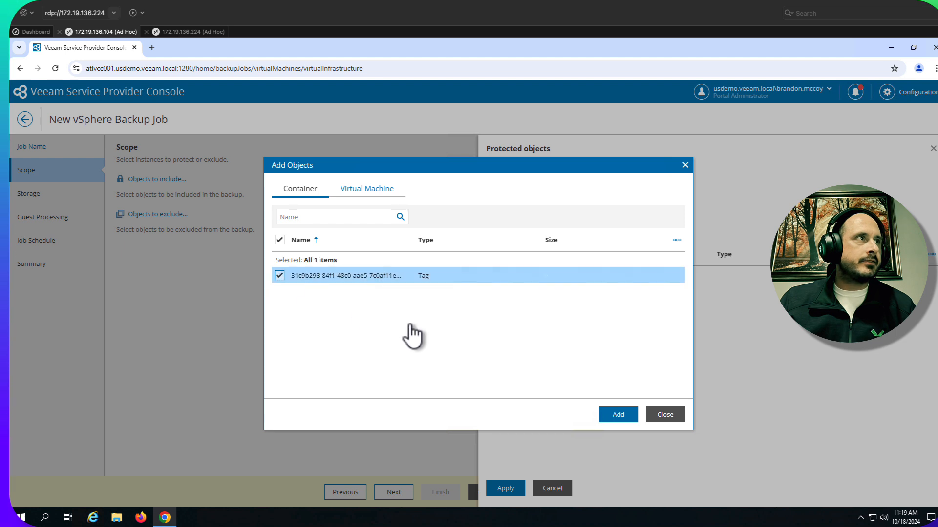
pyautogui.click(618, 415)
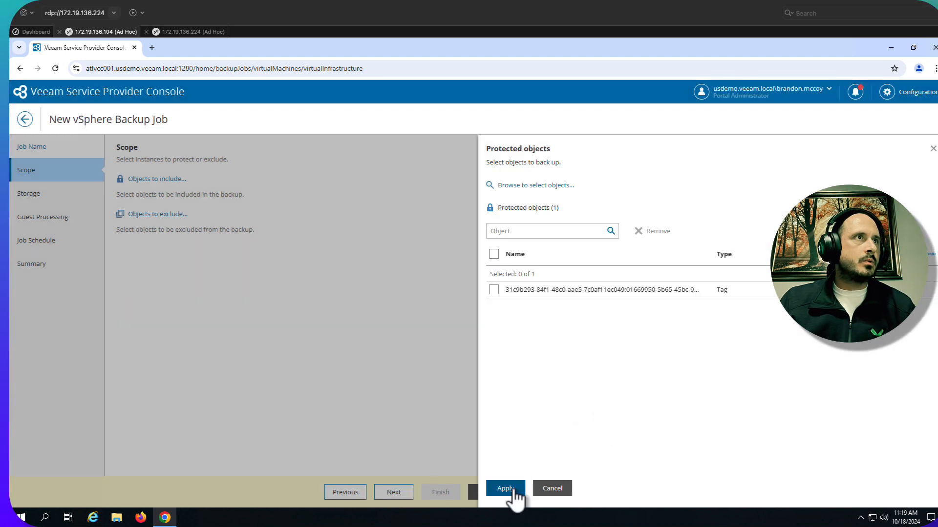
pyautogui.click(508, 489)
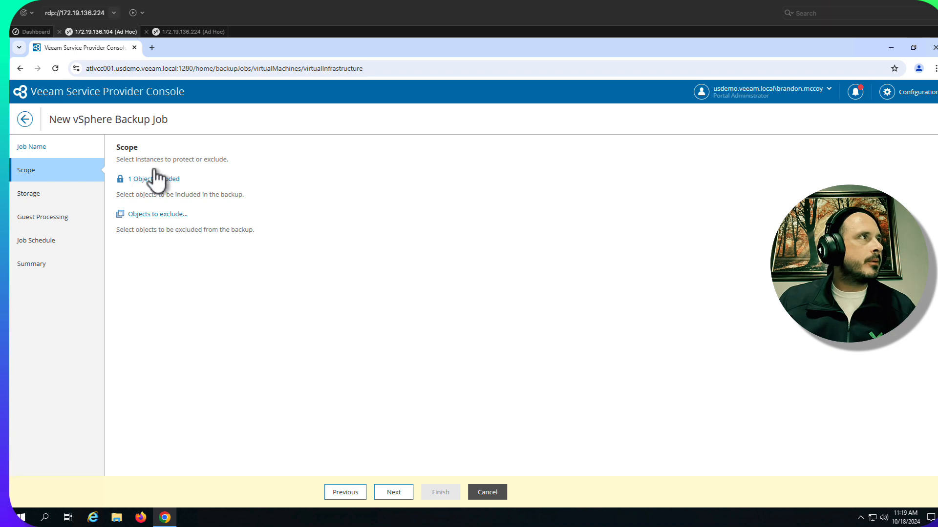
pyautogui.click(393, 493)
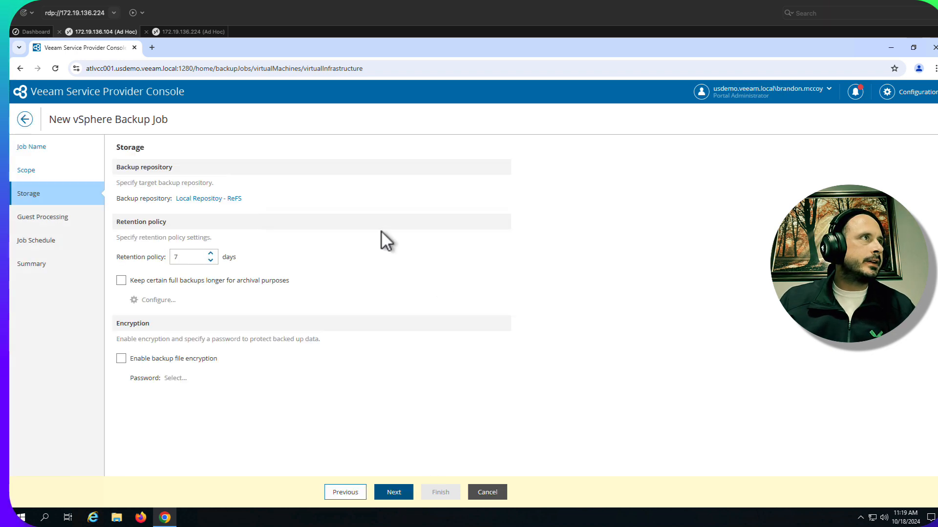
# Examine the job's backup repository and GFS retention options without applying any, and discard the new vSphere backup job.
pyautogui.click(210, 199)
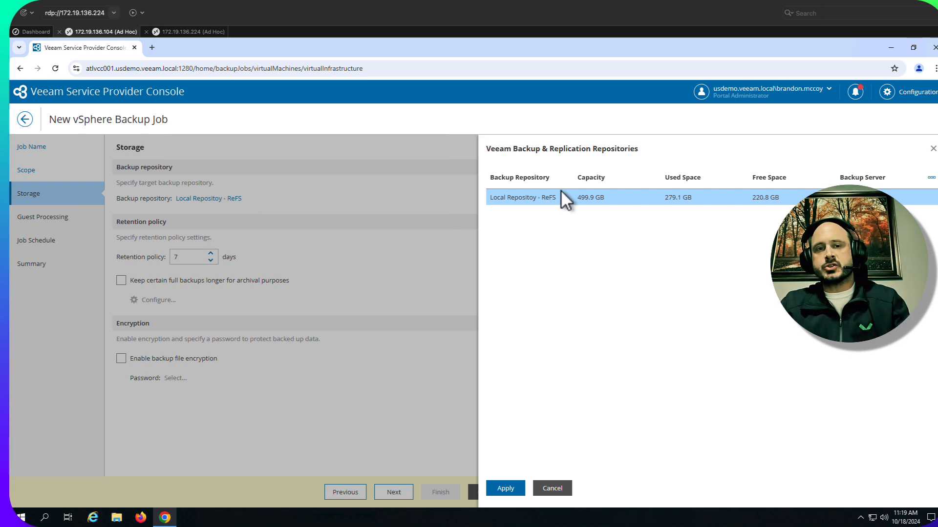
pyautogui.click(552, 489)
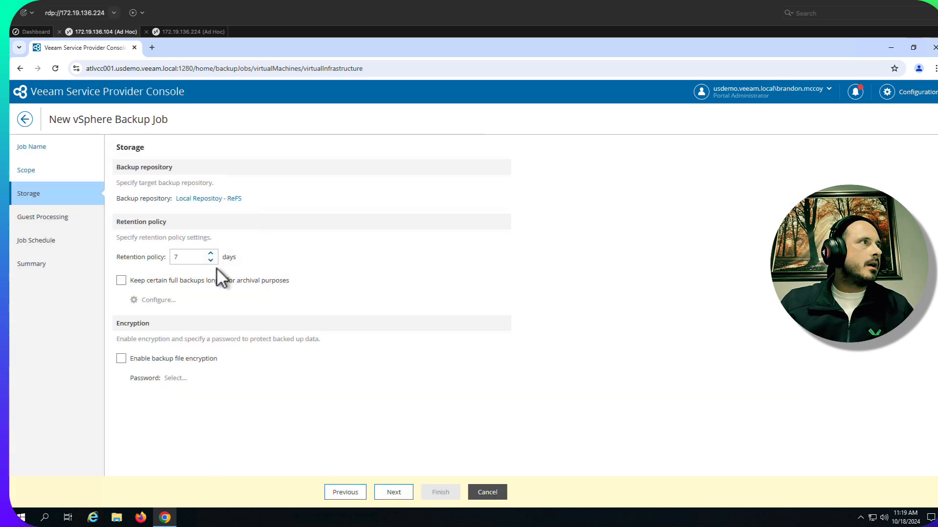
pyautogui.click(121, 280)
pyautogui.click(157, 300)
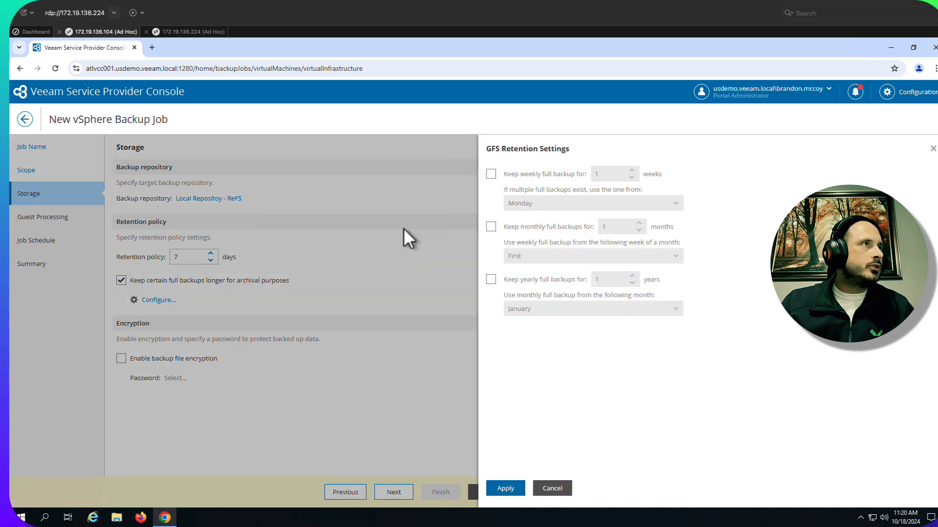
pyautogui.click(552, 488)
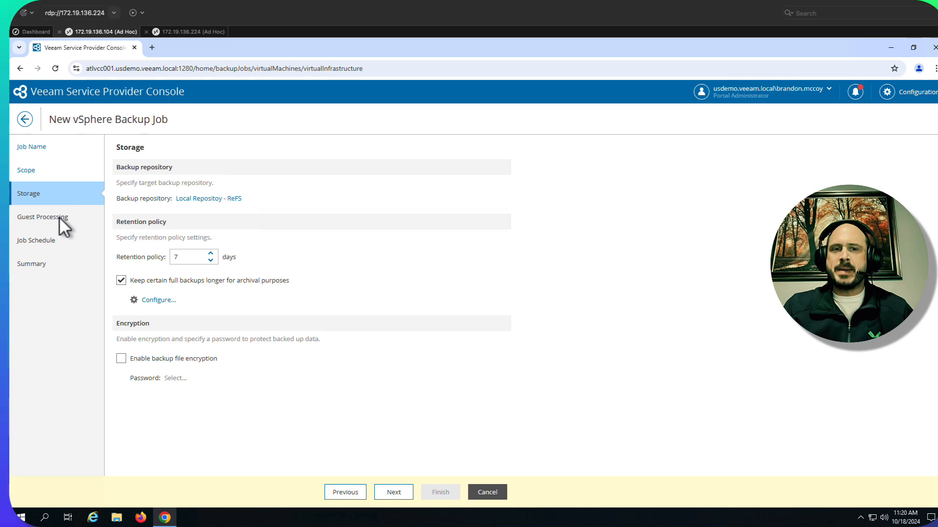
pyautogui.click(487, 492)
pyautogui.click(548, 320)
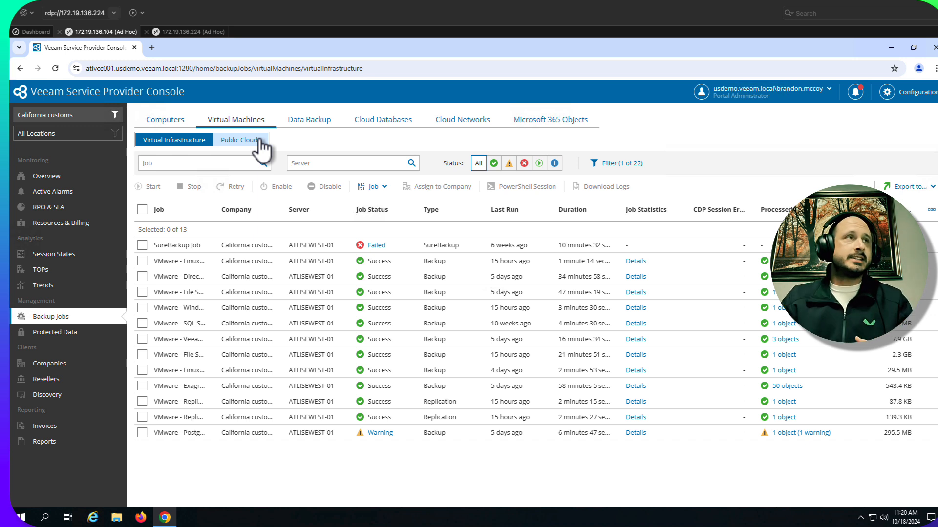
# Open the data backup policies for public clouds and set the company filter to All Resellers/Companies.
pyautogui.click(332, 127)
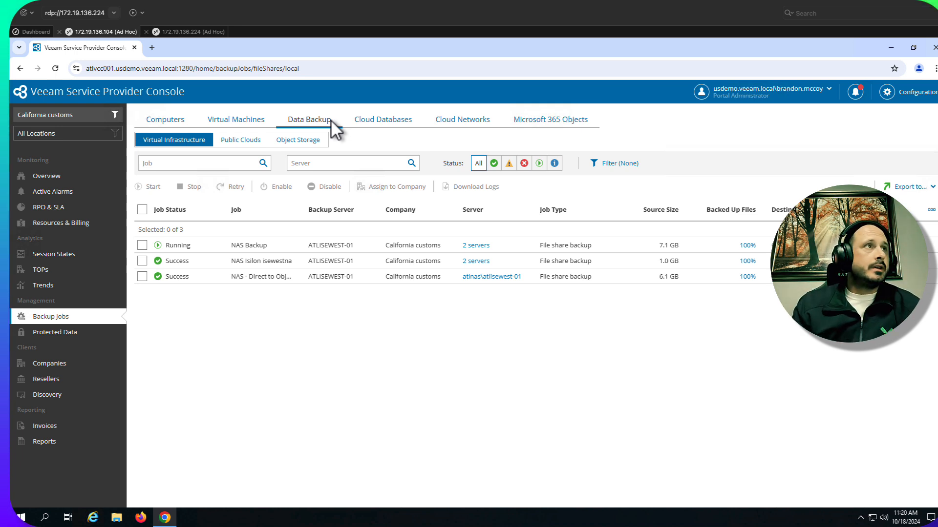
pyautogui.click(244, 143)
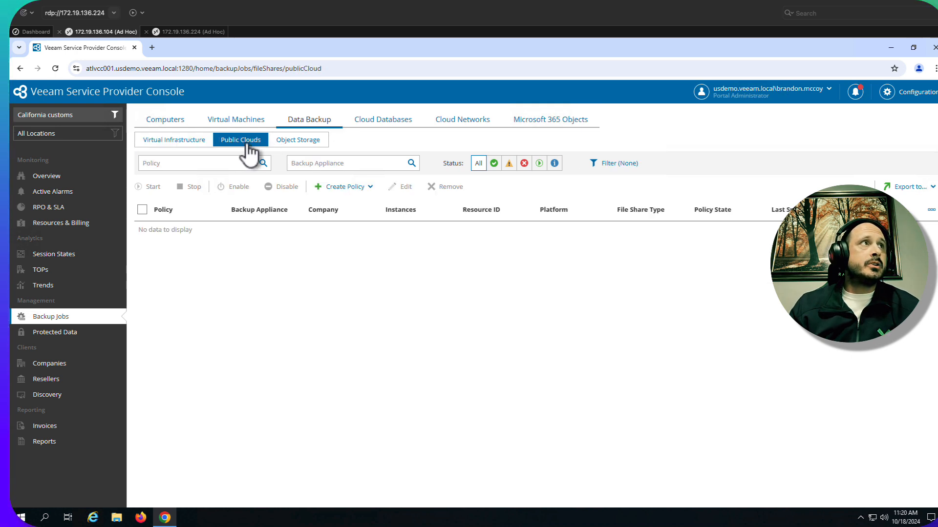
pyautogui.click(113, 120)
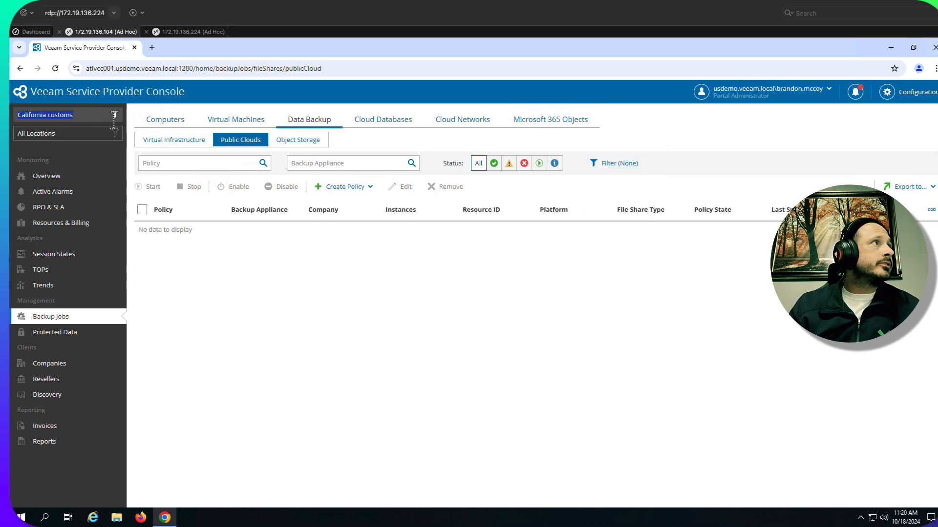
pyautogui.click(82, 130)
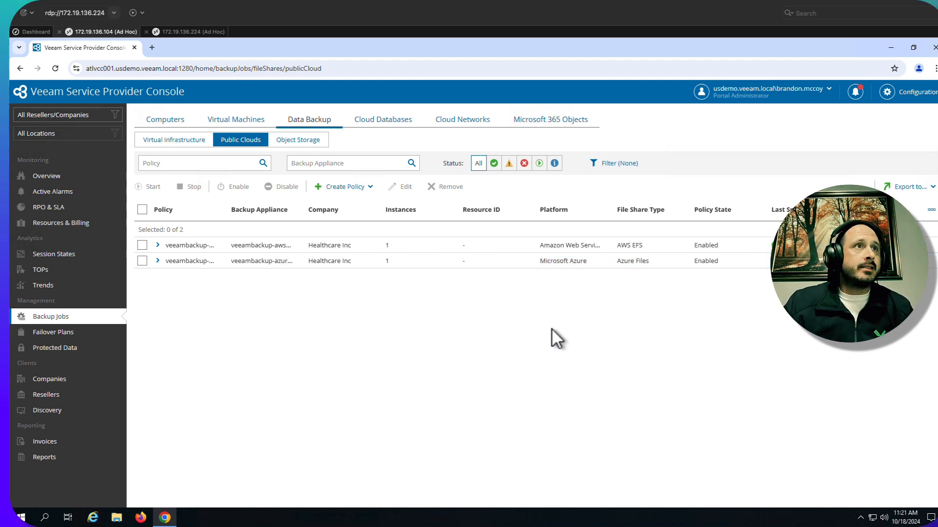
# Review the object storage, cloud database, cloud network and Microsoft 365 backup jobs, expanding the database policies to show their instances.
pyautogui.click(307, 145)
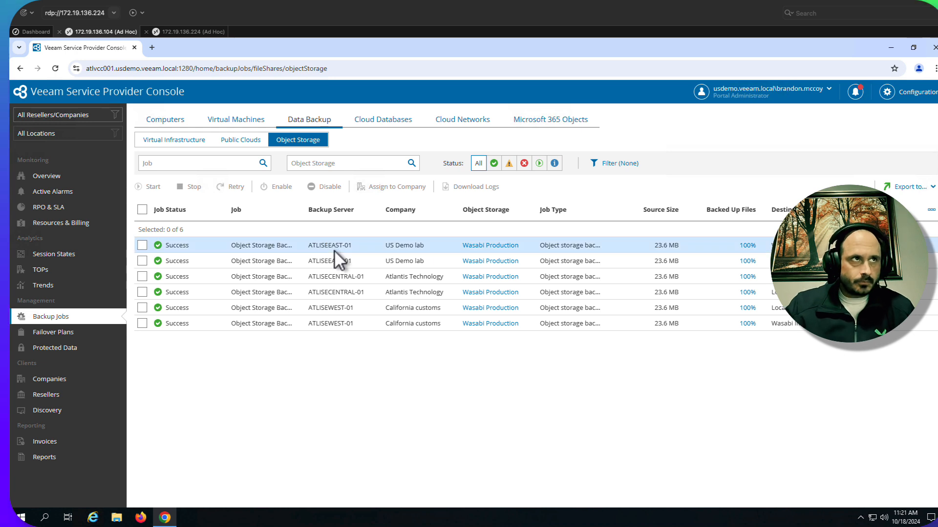
pyautogui.click(394, 132)
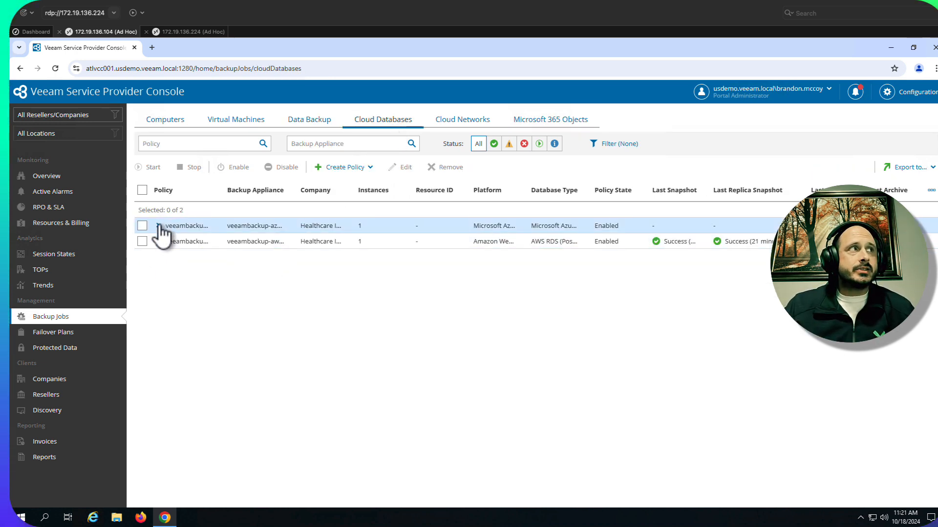
pyautogui.click(157, 257)
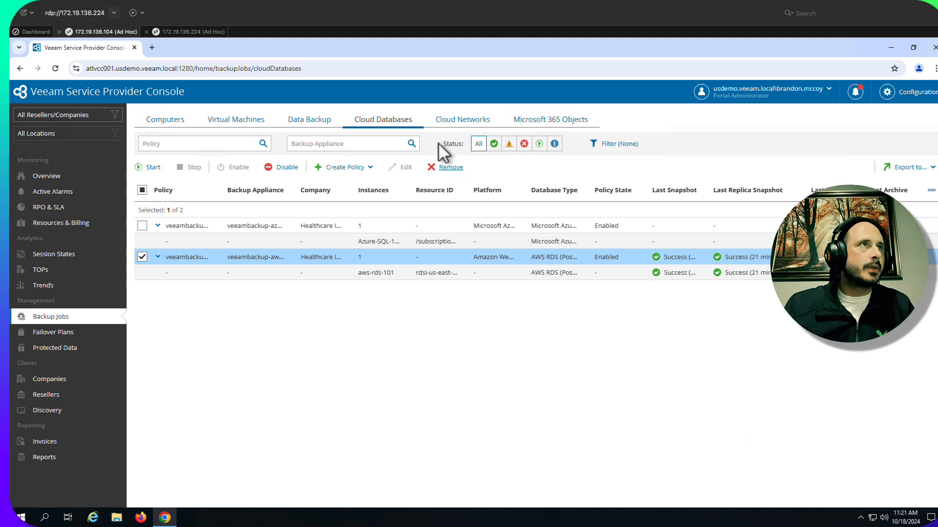
pyautogui.click(452, 124)
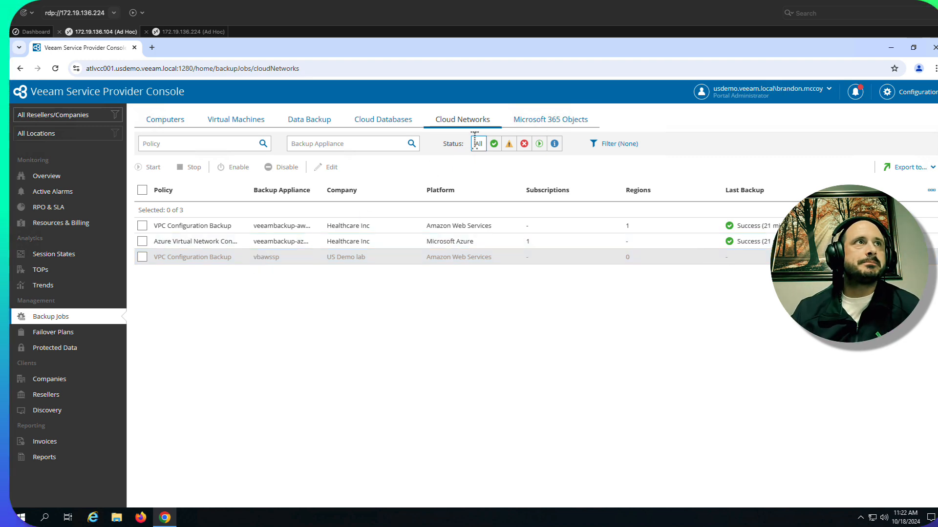
pyautogui.click(541, 119)
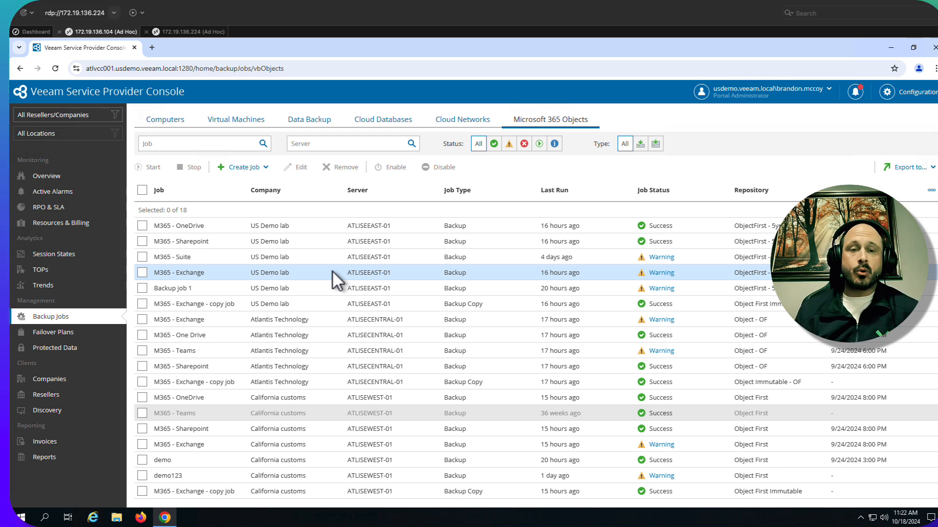
# Open the Veeam Backup for Microsoft 365 integration from the plugin library and view its servers and company mappings.
pyautogui.click(920, 97)
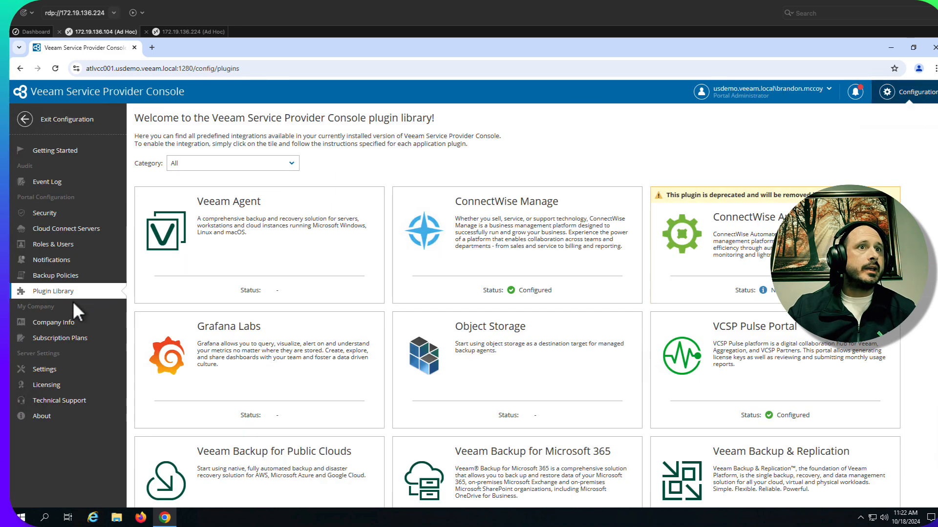
pyautogui.scroll(-2, 488, 341)
pyautogui.click(507, 401)
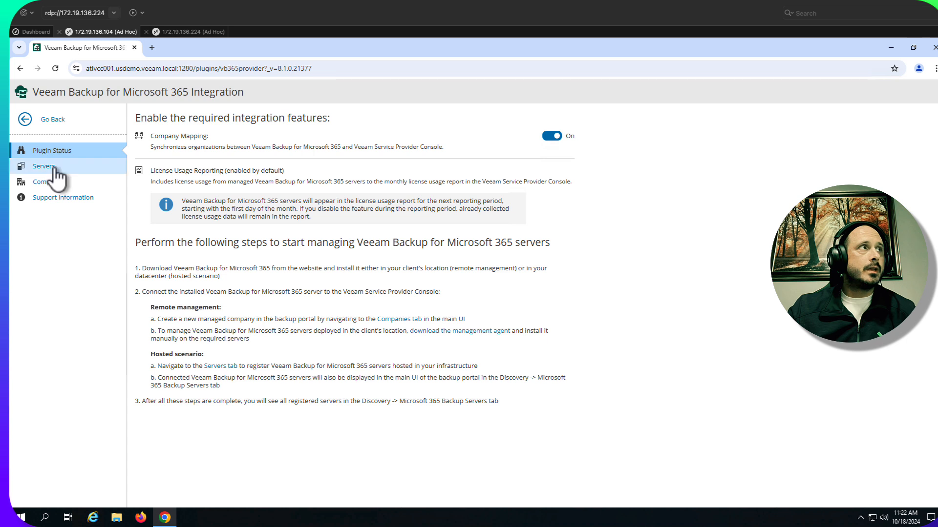
pyautogui.click(55, 168)
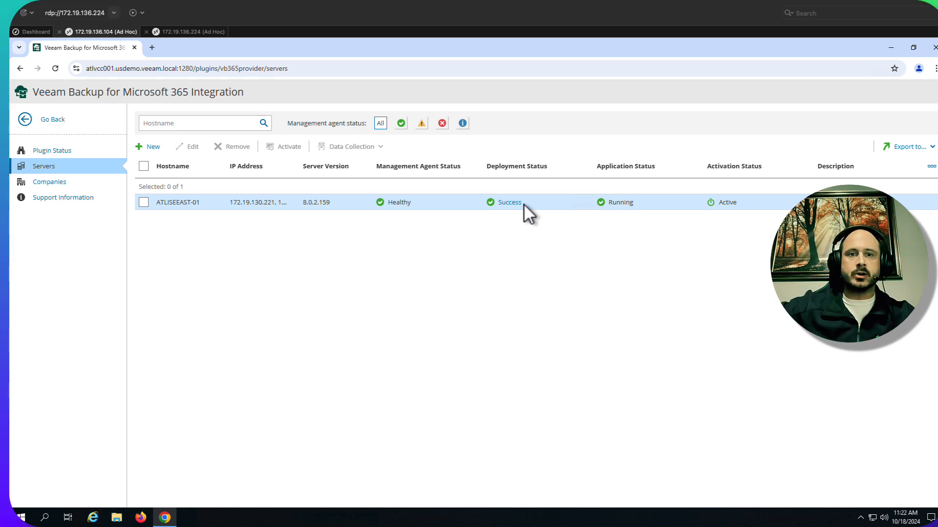
pyautogui.click(50, 181)
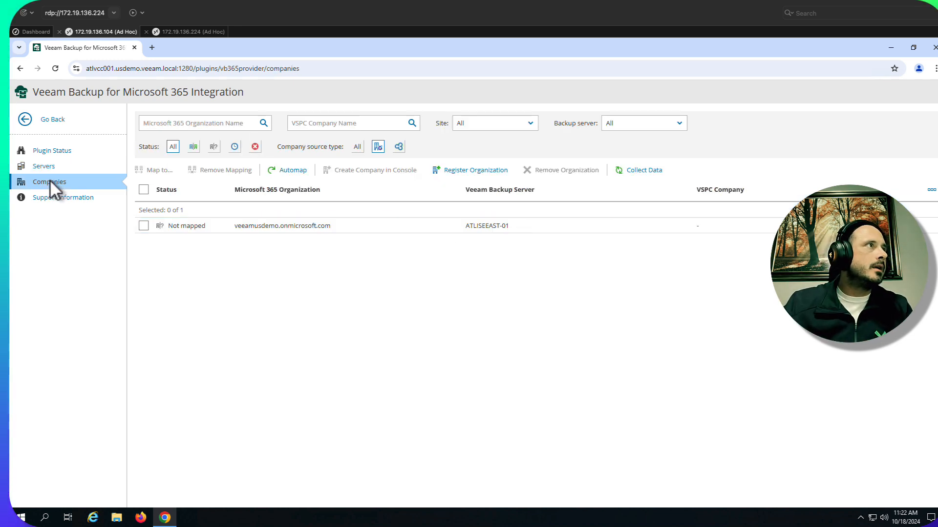
# Select the unmapped veeamusdemo.onmicrosoft.com organization, view the new organization registration wizard, and discard it without registering anything.
pyautogui.click(144, 226)
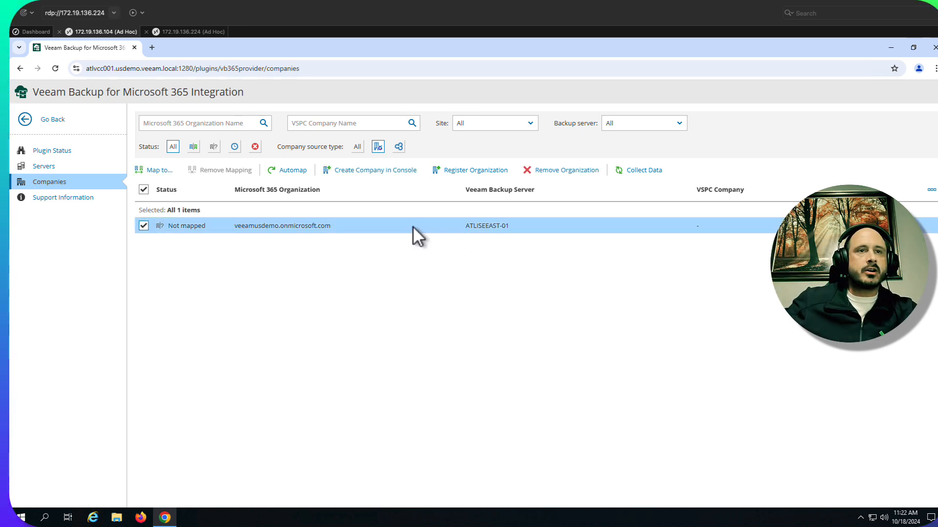
pyautogui.click(469, 171)
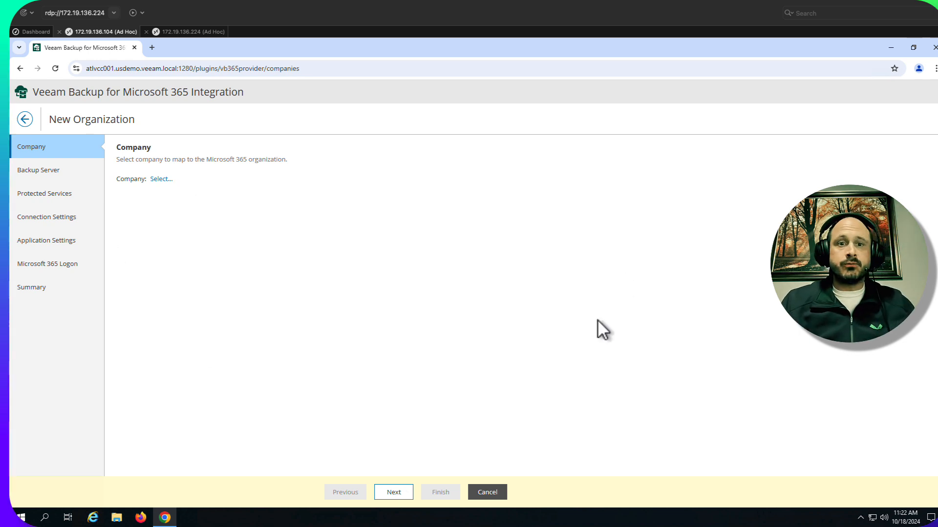
pyautogui.click(490, 494)
pyautogui.click(565, 323)
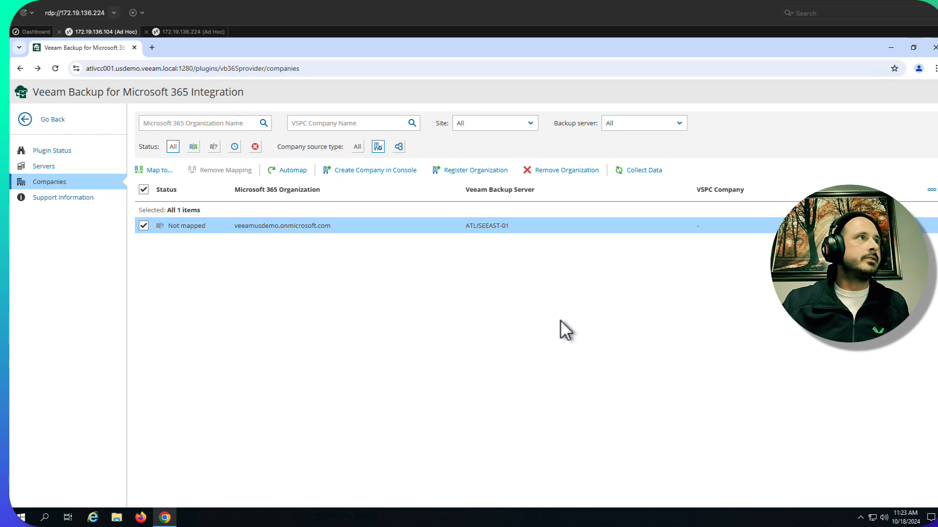
# Return to the console configuration and open the Platinum subscription plan for editing.
pyautogui.click(60, 120)
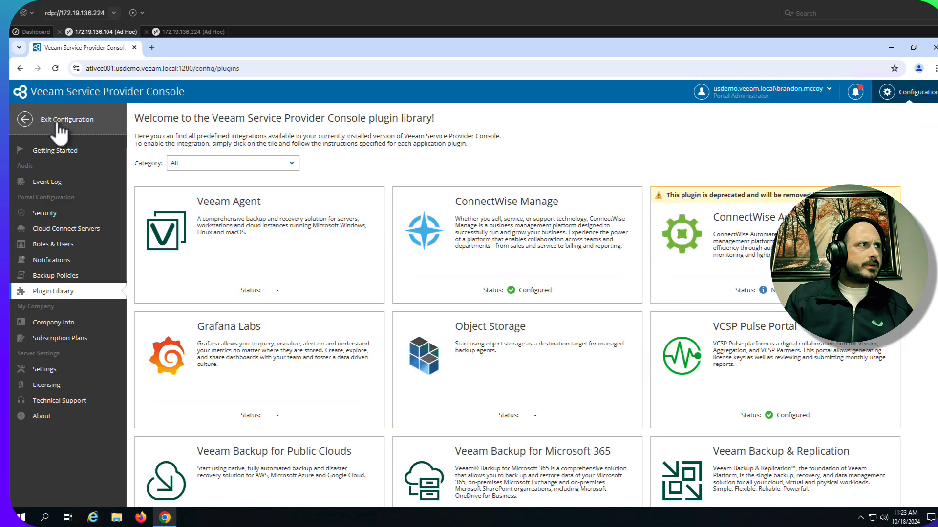
pyautogui.click(83, 336)
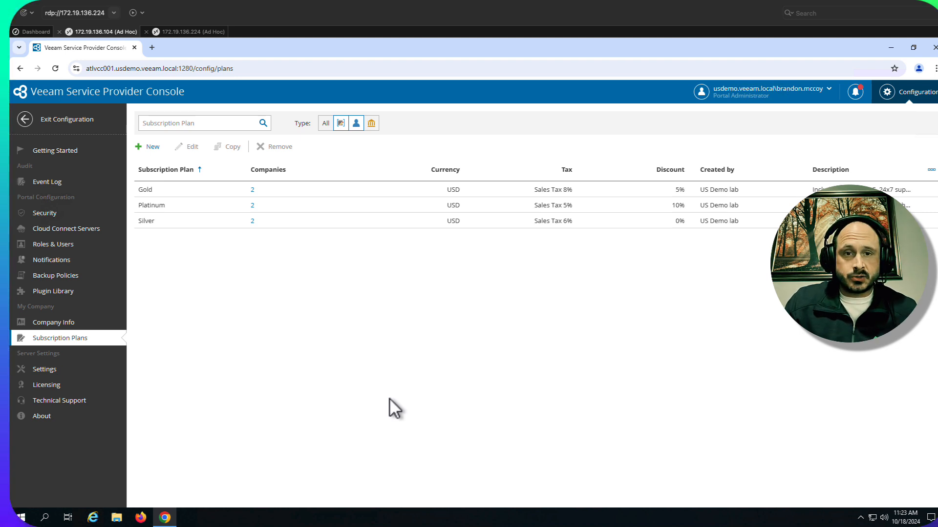
pyautogui.click(192, 192)
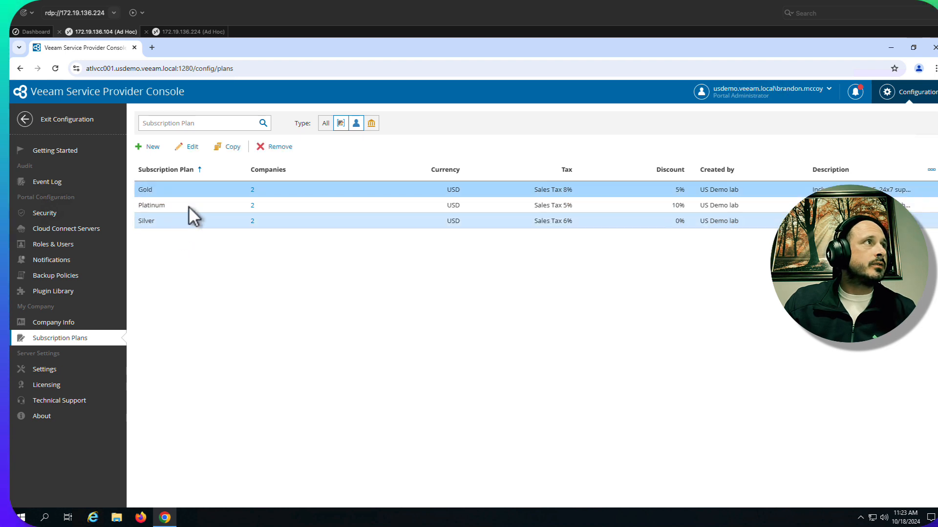
pyautogui.click(200, 215)
pyautogui.click(198, 207)
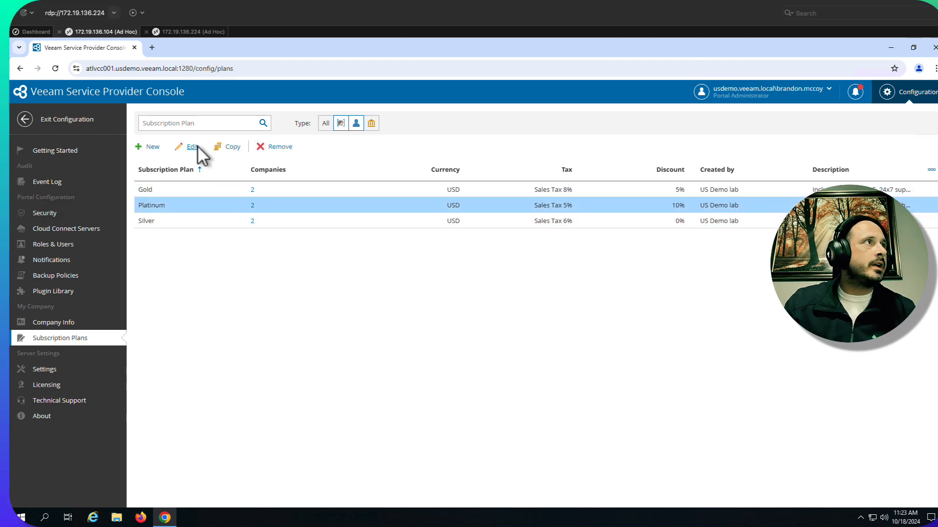
pyautogui.click(198, 146)
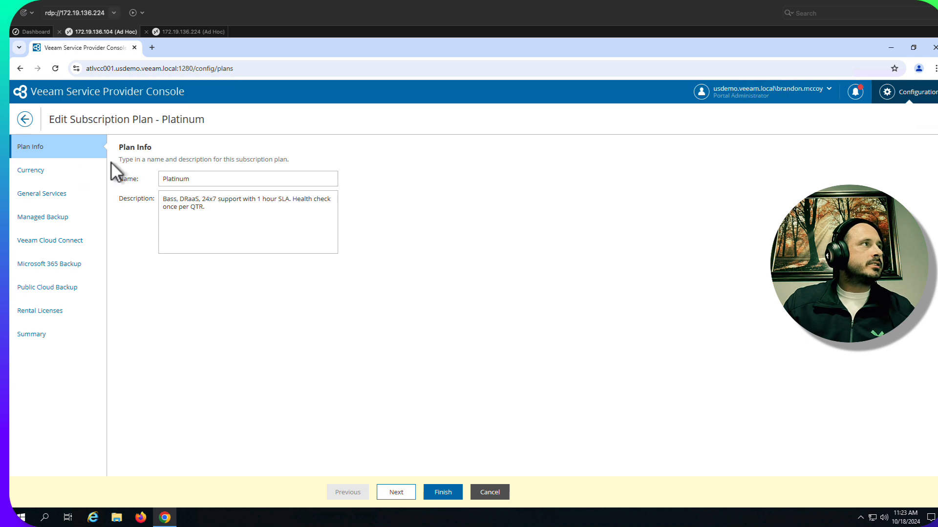
# Review the plan's currency, general services and managed backup pricing, including the managed backup advanced settings, without applying changes.
pyautogui.click(30, 171)
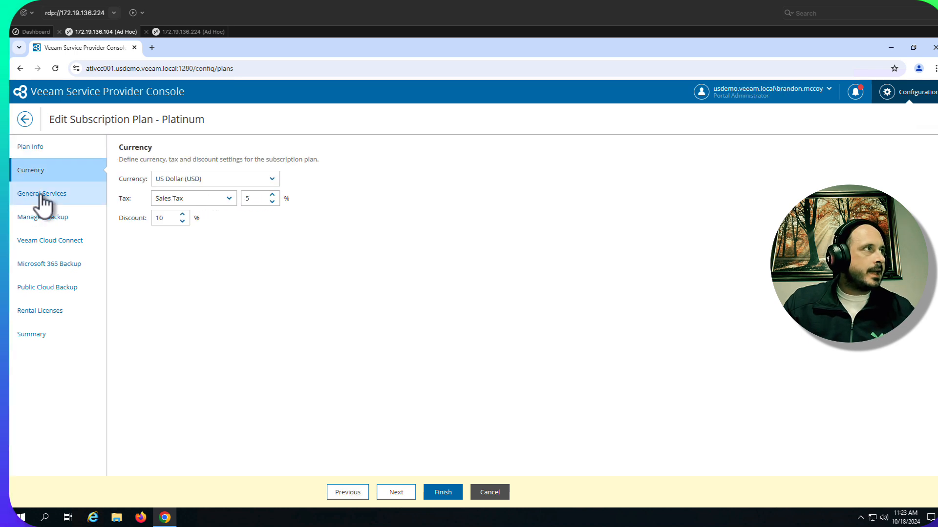
pyautogui.click(43, 194)
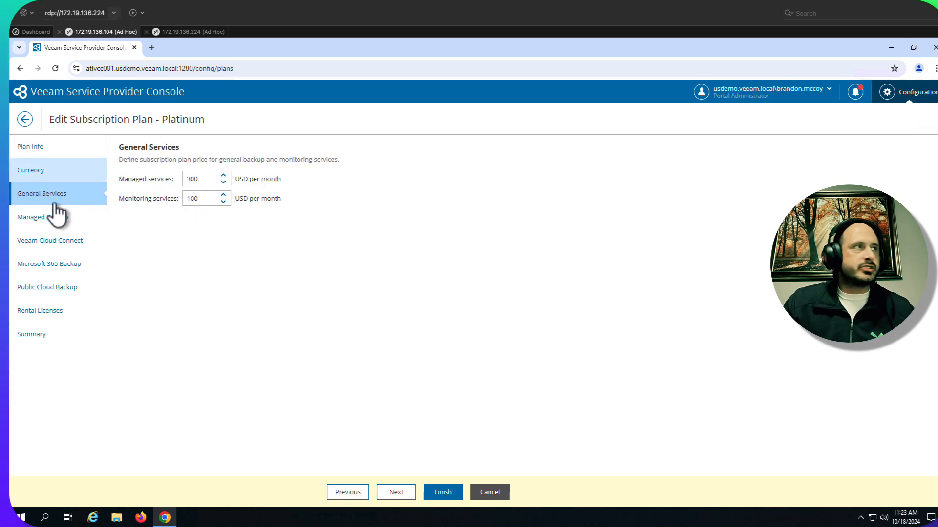
pyautogui.click(46, 217)
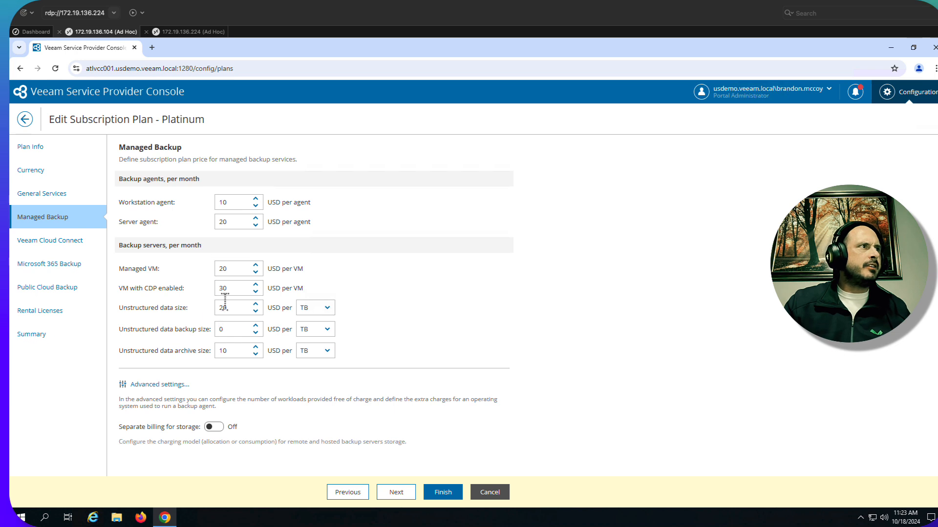
pyautogui.click(179, 386)
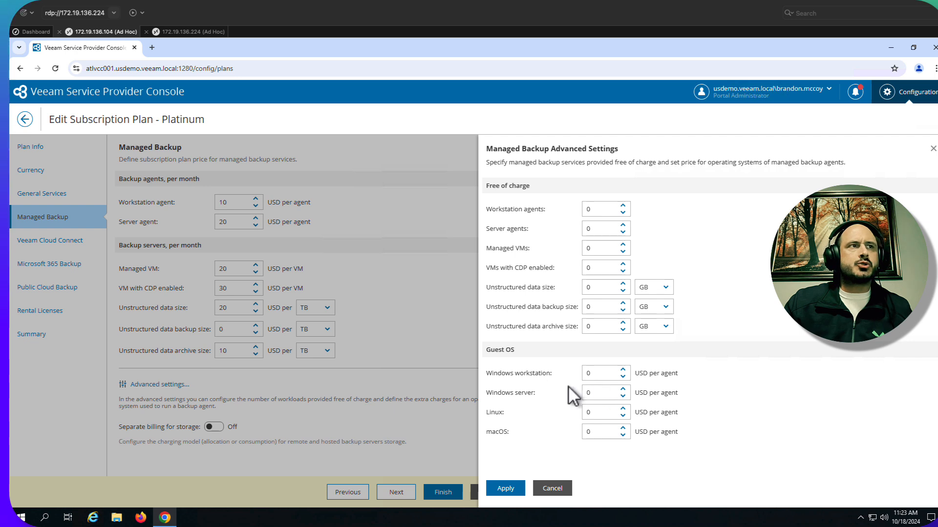
pyautogui.click(559, 490)
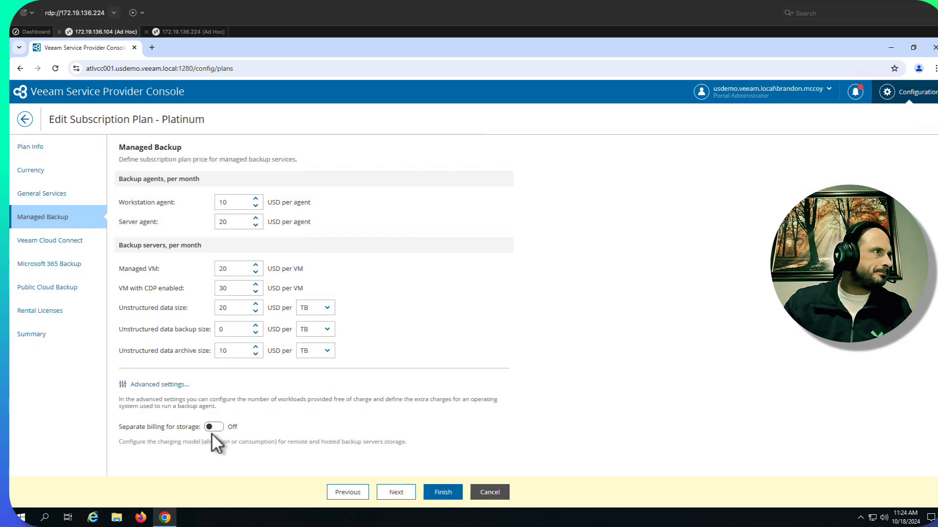
# Examine the plan's Veeam Cloud Connect pricing and the advanced settings for backup and replication resources, without applying changes.
pyautogui.click(399, 494)
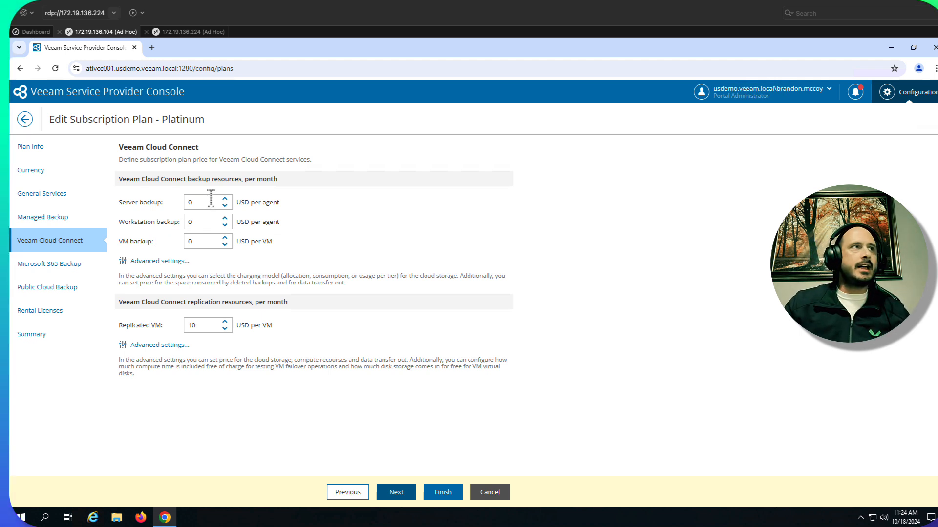
pyautogui.click(158, 263)
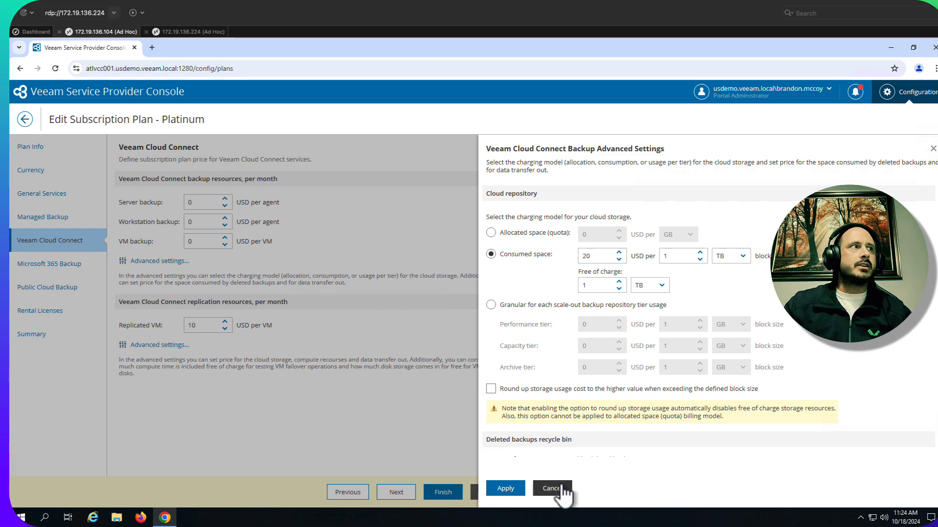
pyautogui.click(551, 488)
pyautogui.click(164, 347)
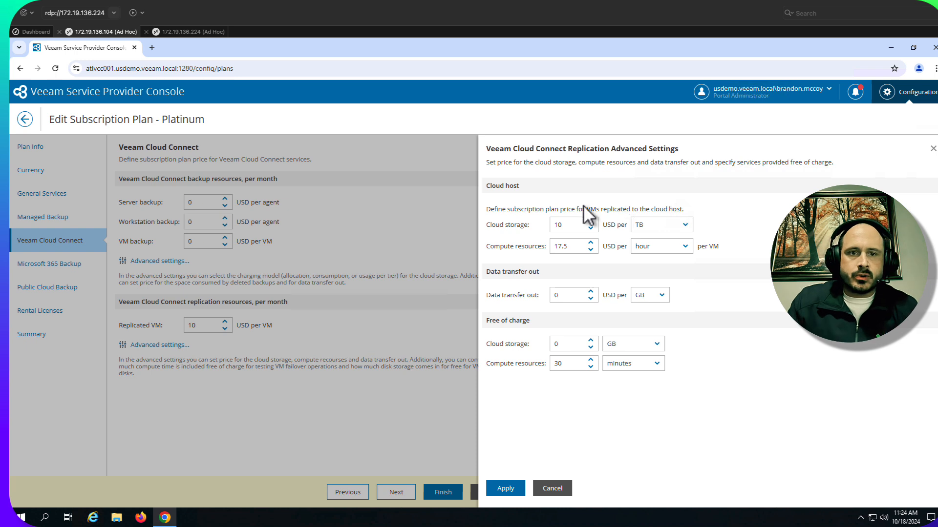
pyautogui.click(552, 488)
# Review the Microsoft 365 and public cloud backup pricing and their free-of-charge advanced settings, leaving each without applying changes.
pyautogui.click(393, 493)
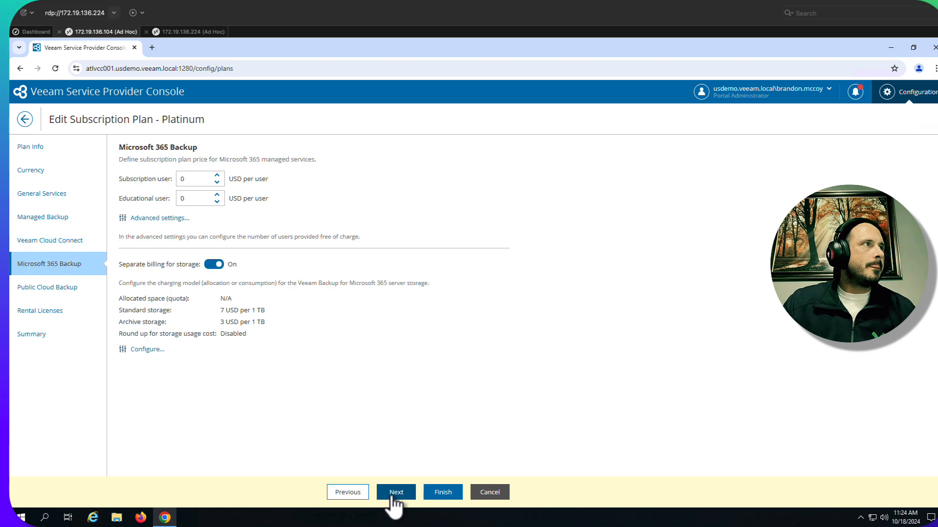
pyautogui.click(160, 218)
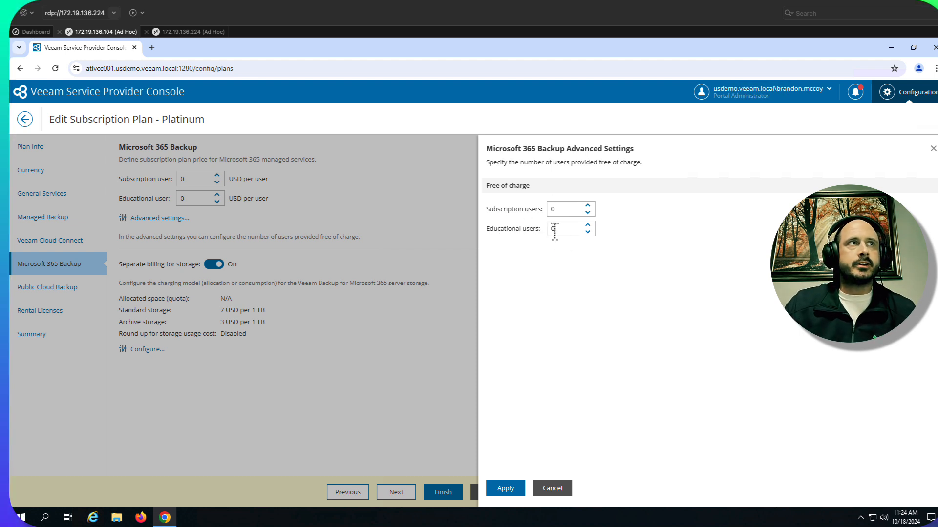
pyautogui.click(557, 492)
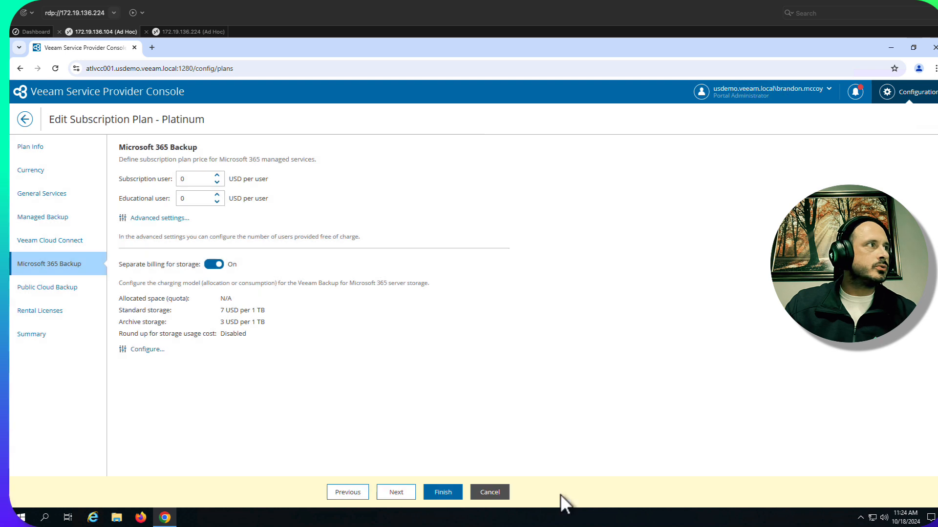
pyautogui.click(390, 494)
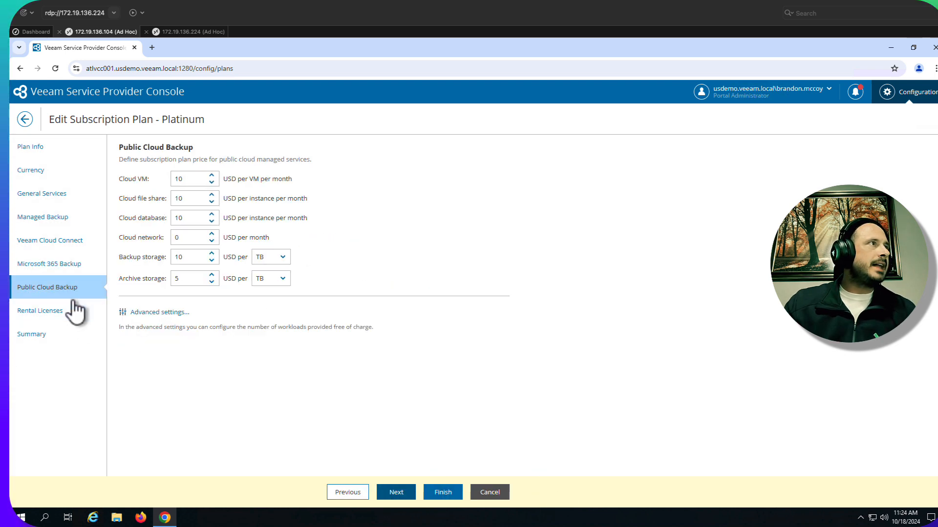
pyautogui.click(160, 312)
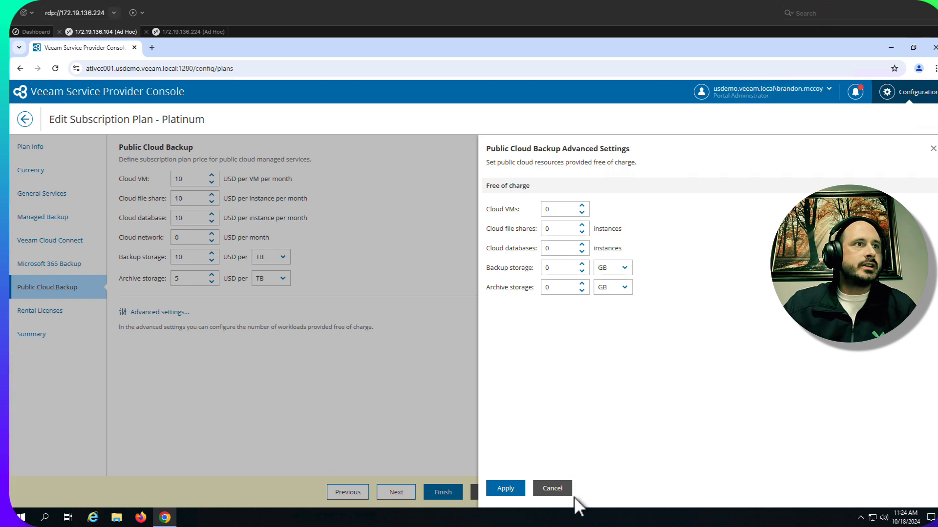
pyautogui.click(556, 490)
# Review the plan's rental license prices and summary, and close the Platinum plan without saving.
pyautogui.click(397, 492)
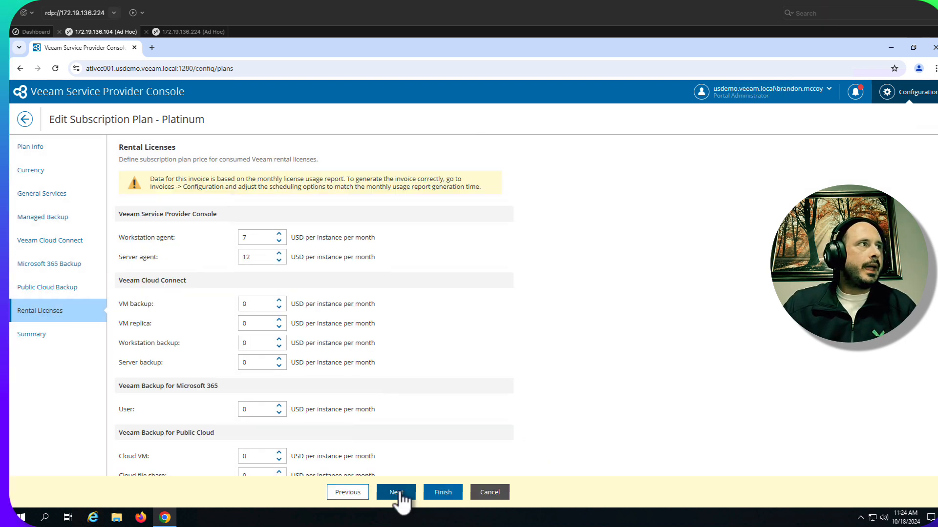
pyautogui.scroll(-2, 618, 317)
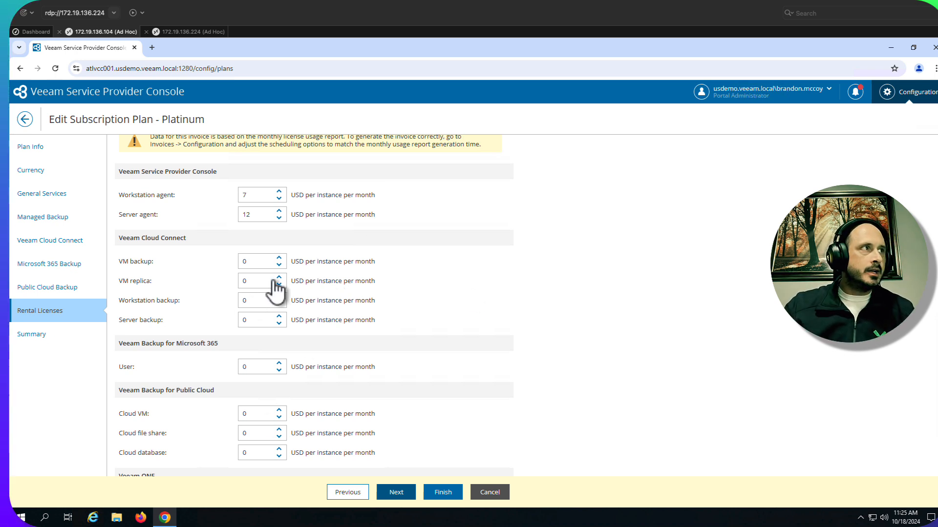
pyautogui.click(405, 494)
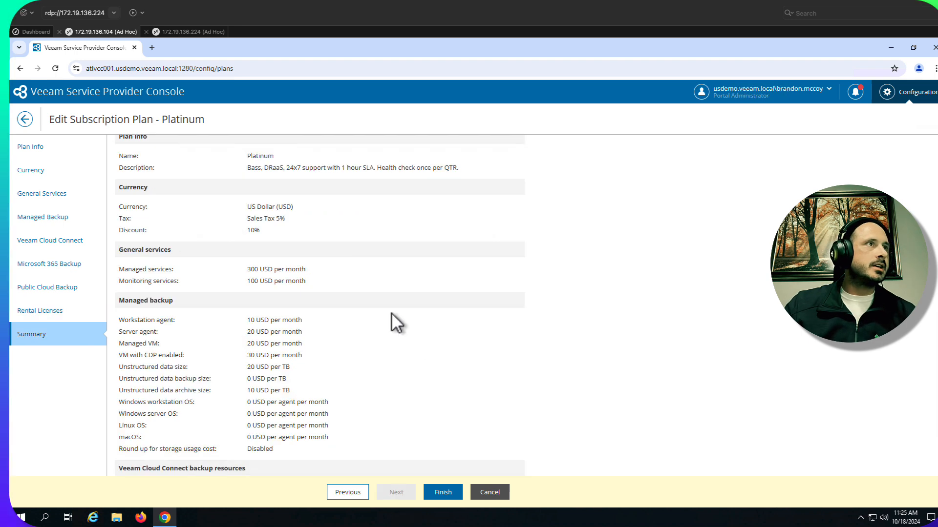
pyautogui.click(489, 492)
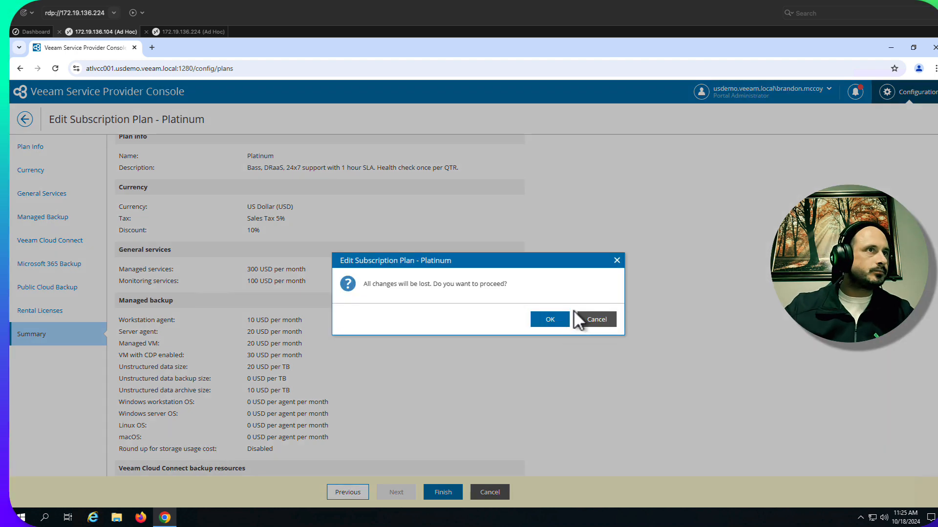
pyautogui.click(535, 325)
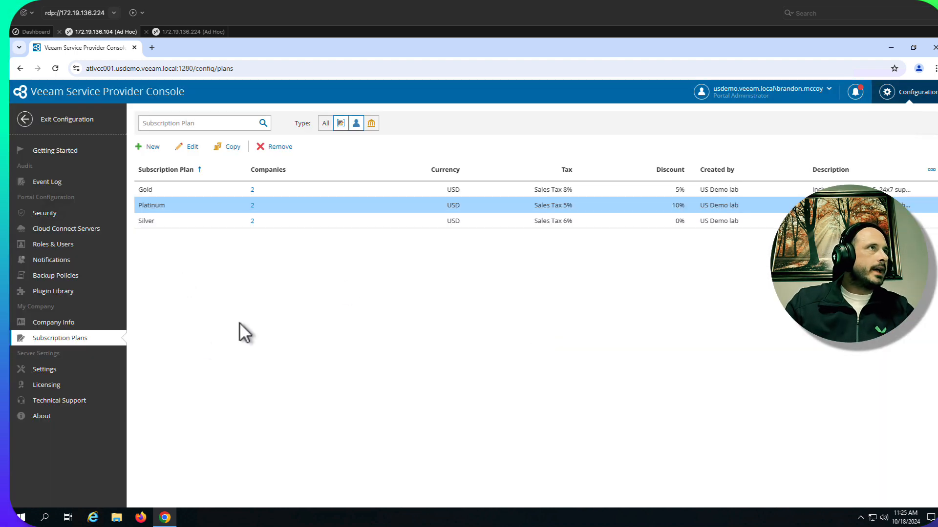
# Open the VCSP Pulse integration from the plugin library and view its companies, resellers and license keys.
pyautogui.click(69, 295)
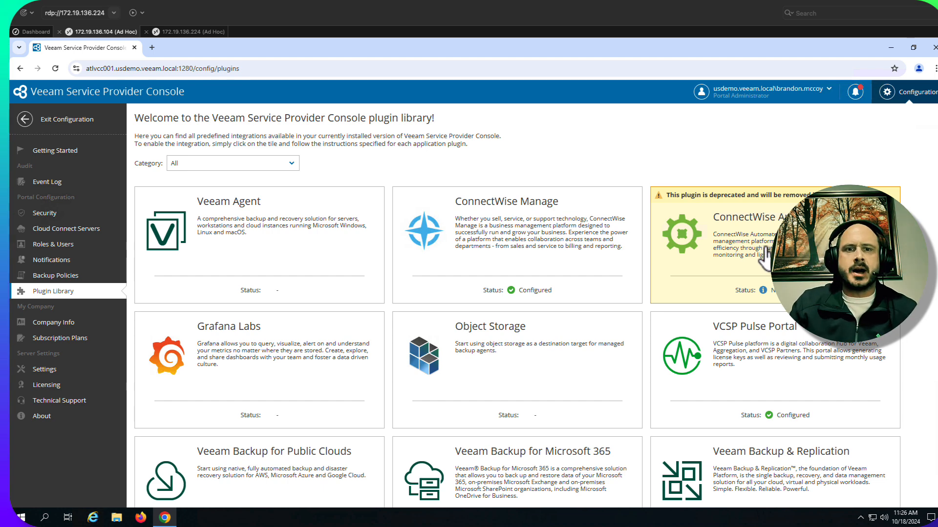
pyautogui.click(797, 389)
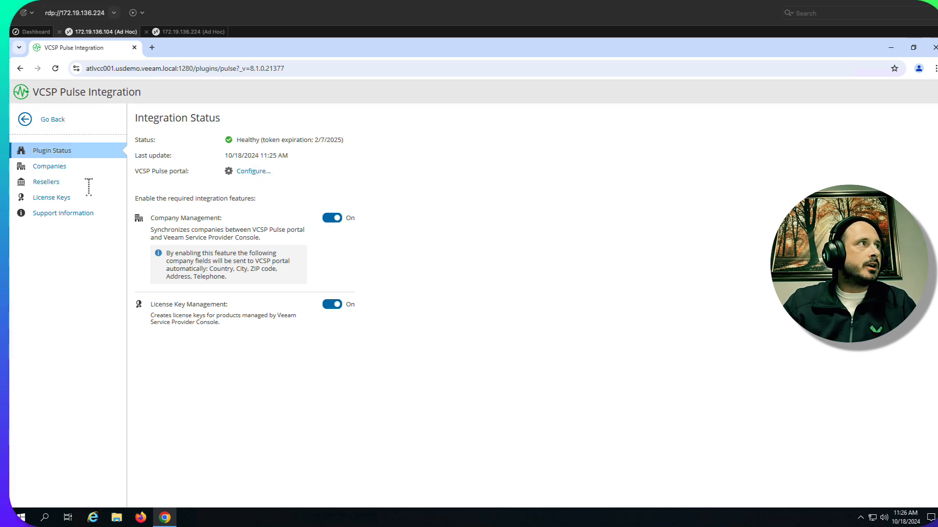
pyautogui.click(50, 169)
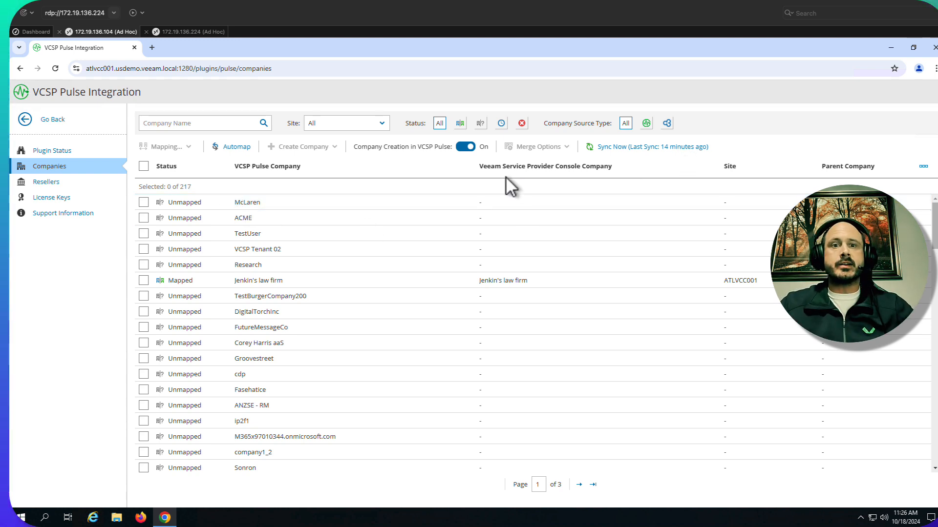
pyautogui.click(46, 181)
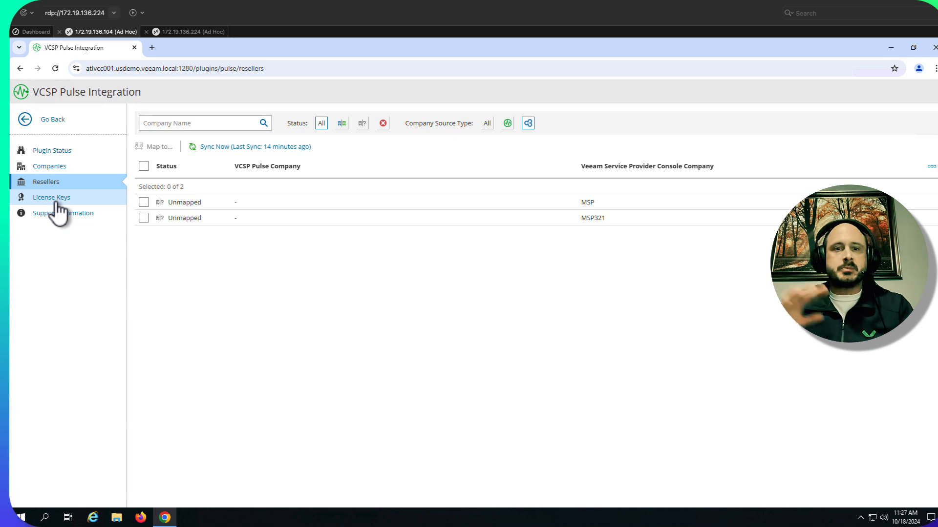
pyautogui.click(55, 200)
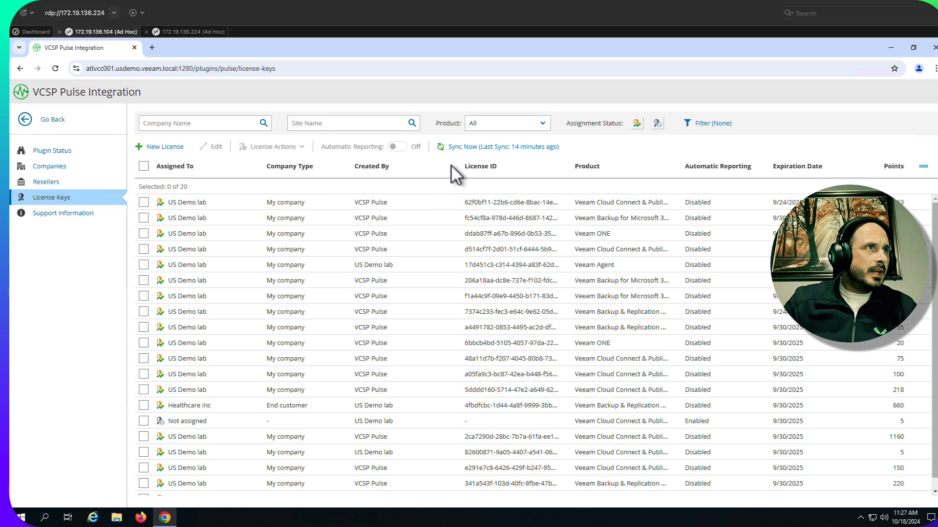
# Preview the new license key wizard with a Veeam Backup & Replication product through the add-workload settings, and cancel without creating a key.
pyautogui.click(162, 147)
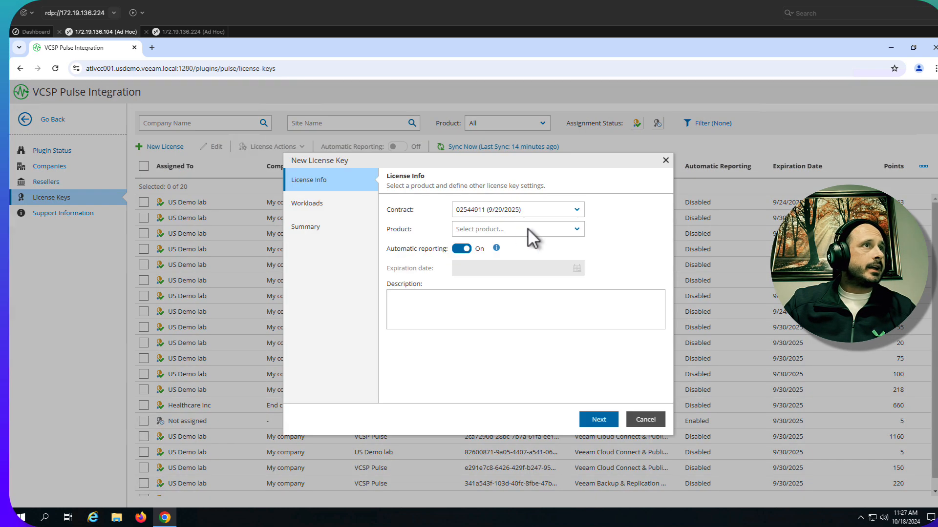
pyautogui.click(576, 230)
pyautogui.click(532, 273)
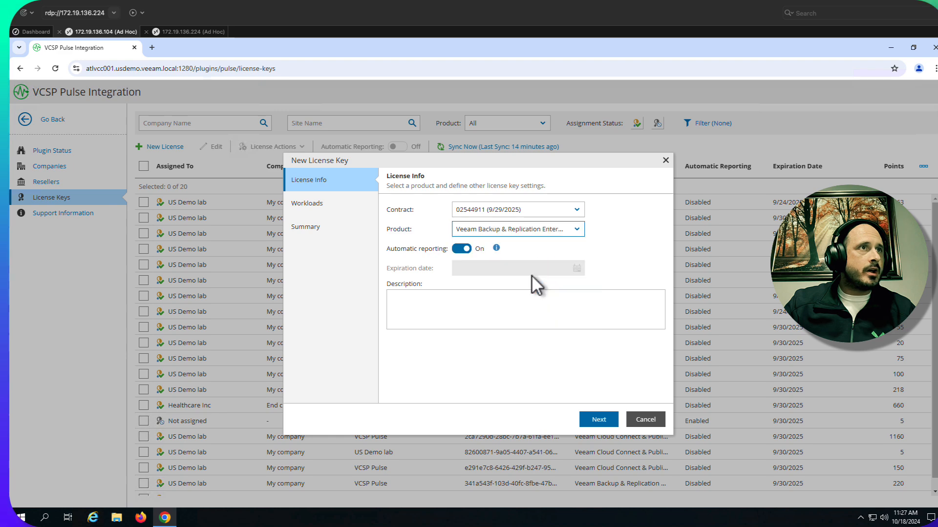
pyautogui.click(599, 420)
pyautogui.click(402, 214)
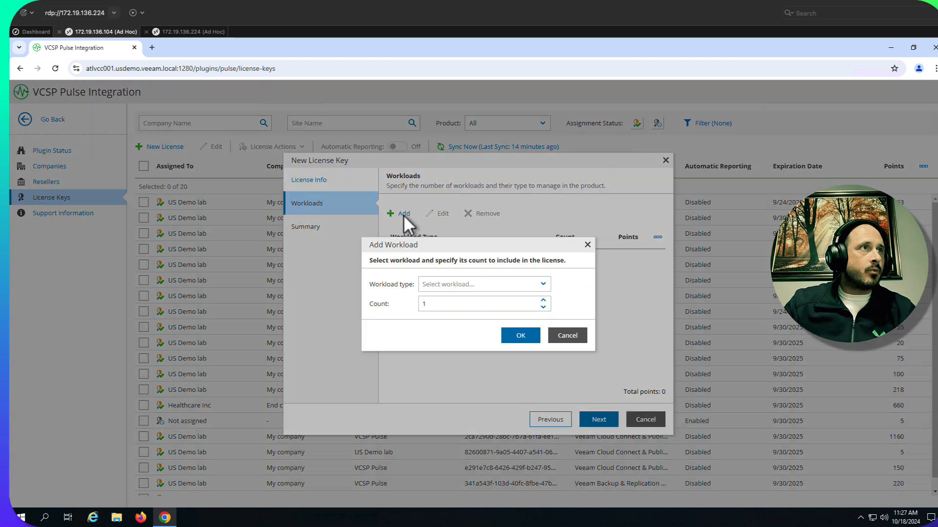
pyautogui.click(581, 339)
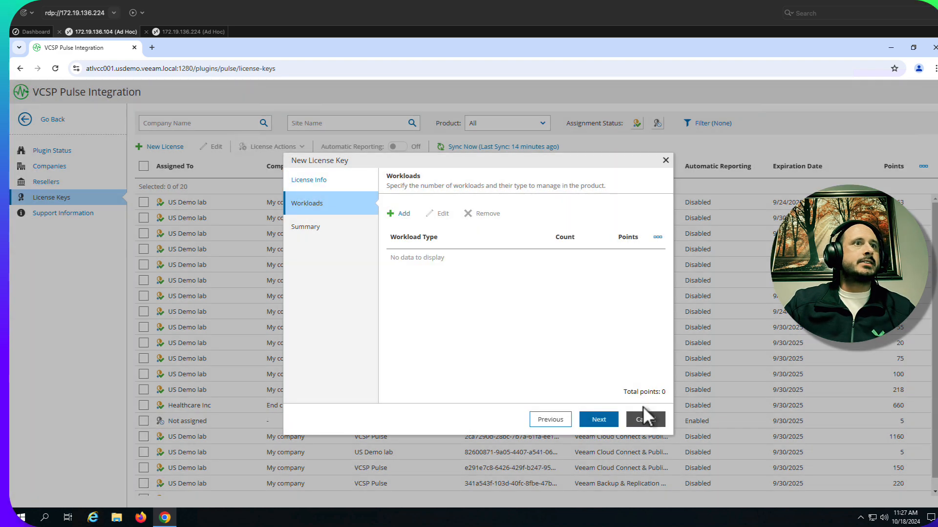
pyautogui.click(643, 417)
pyautogui.click(549, 321)
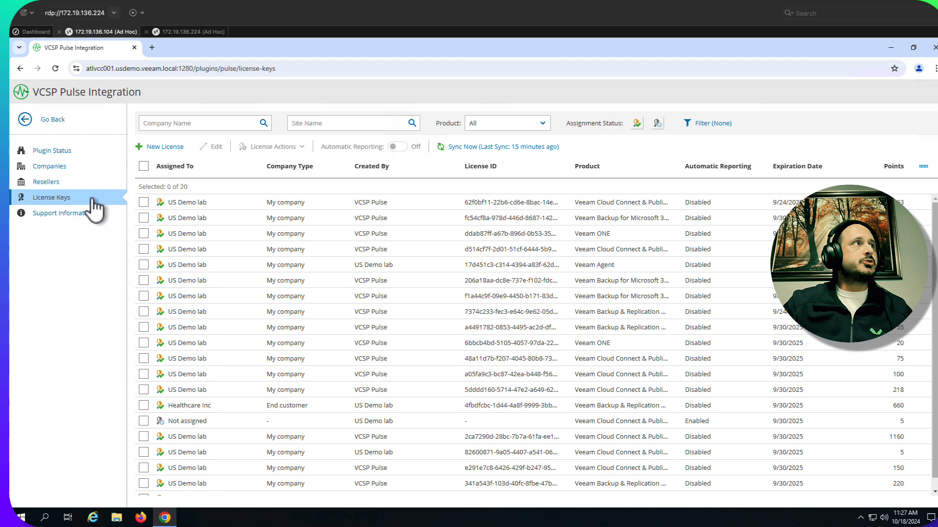
# Leave the VCSP Pulse integration and open the September 2024 license usage report from the console's licensing section.
pyautogui.click(42, 130)
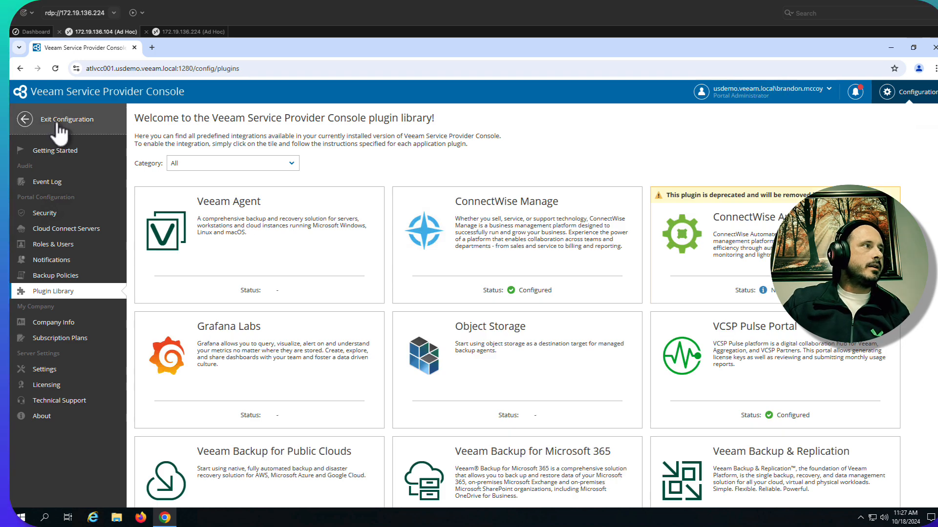
pyautogui.click(46, 385)
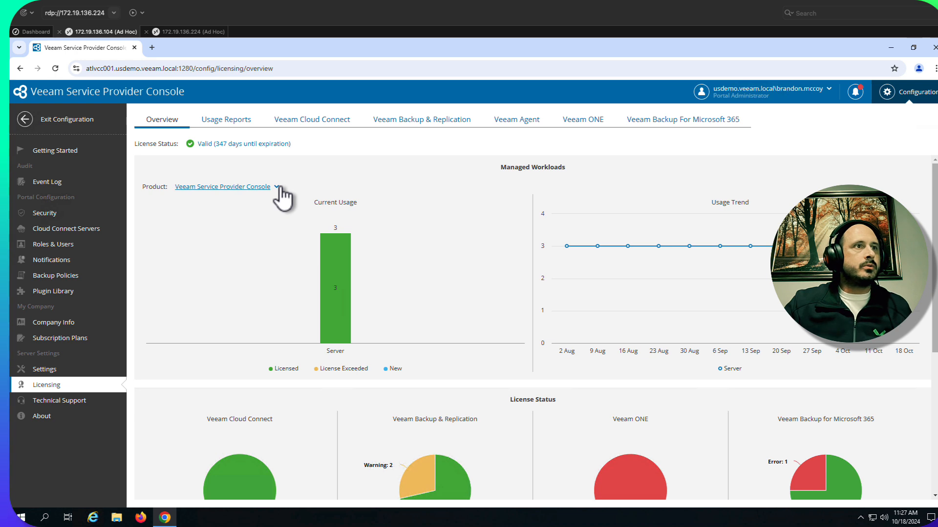
pyautogui.click(244, 120)
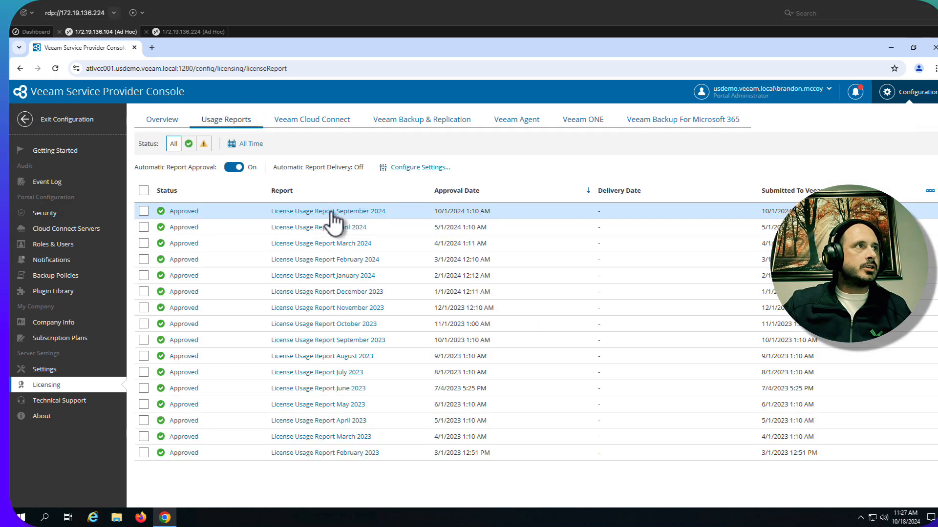
pyautogui.click(831, 92)
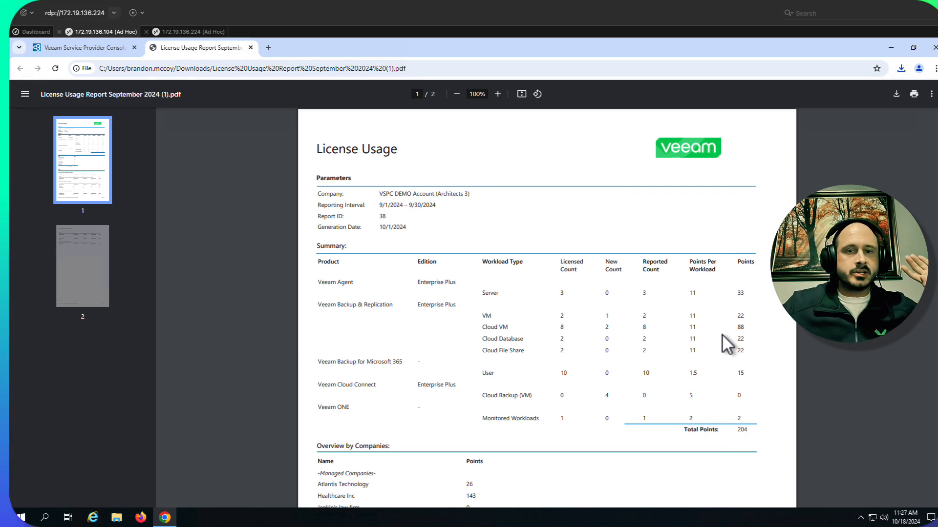
# Return to the console's technical support section, view the new support case wizard's account stage, and cancel the case.
pyautogui.click(108, 51)
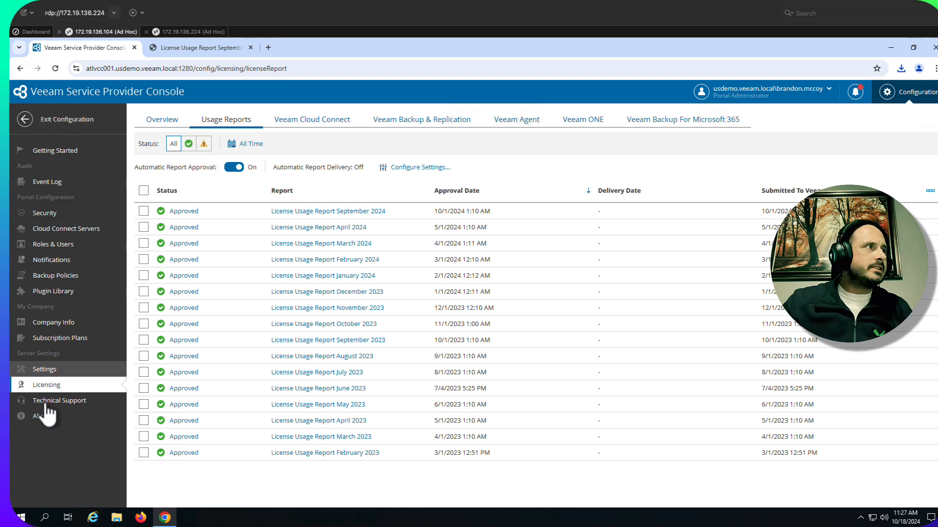
pyautogui.click(69, 408)
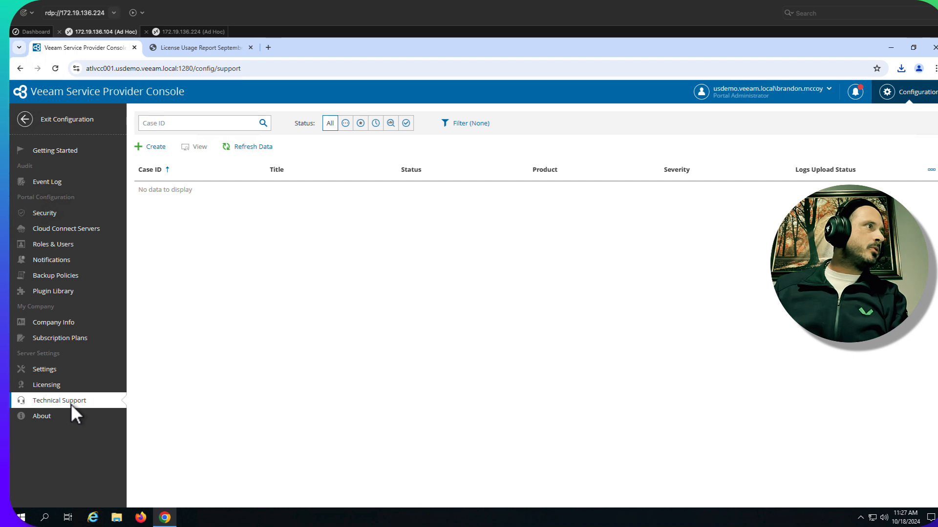
pyautogui.click(151, 147)
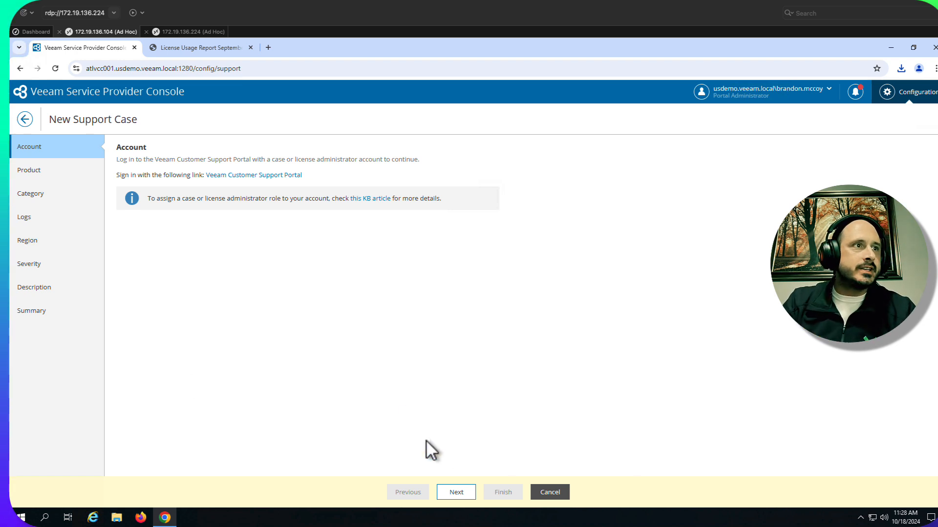
pyautogui.click(556, 493)
pyautogui.click(559, 319)
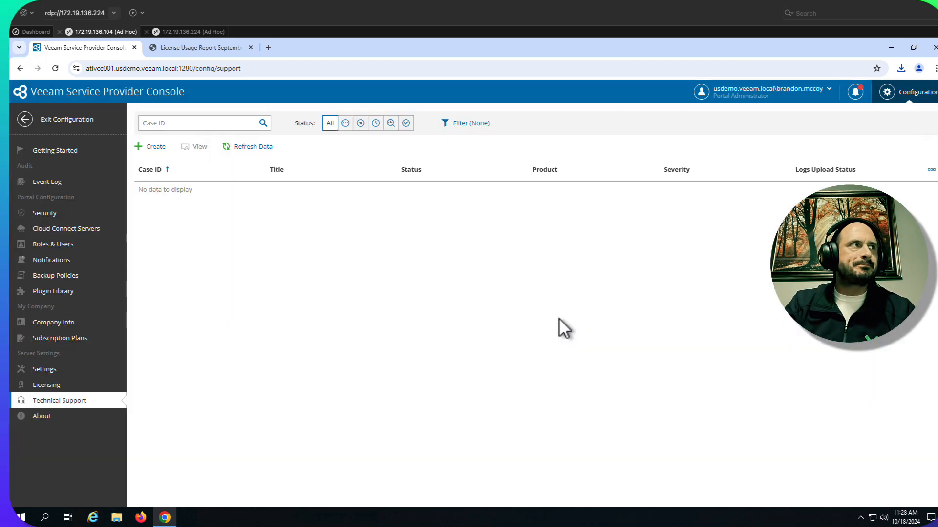
# Exit the configuration area and view the active alarms across all companies.
pyautogui.click(73, 128)
pyautogui.click(52, 193)
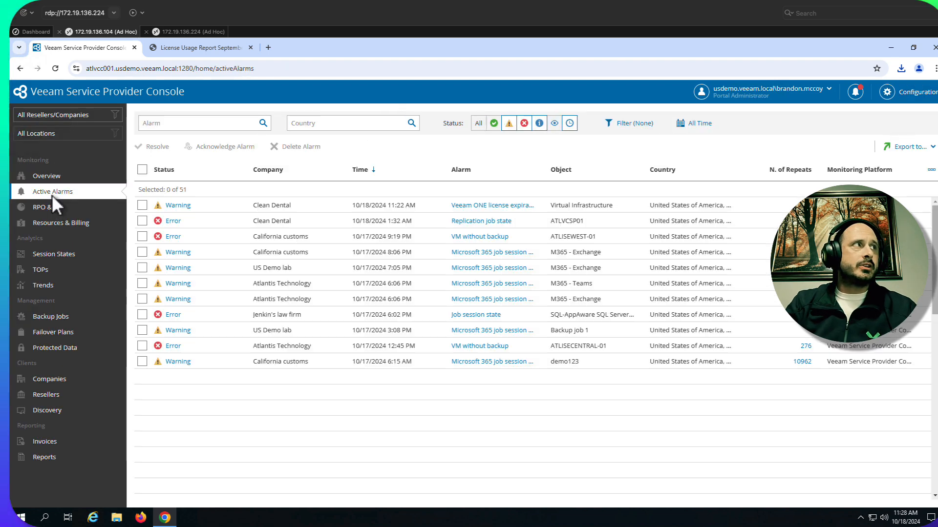